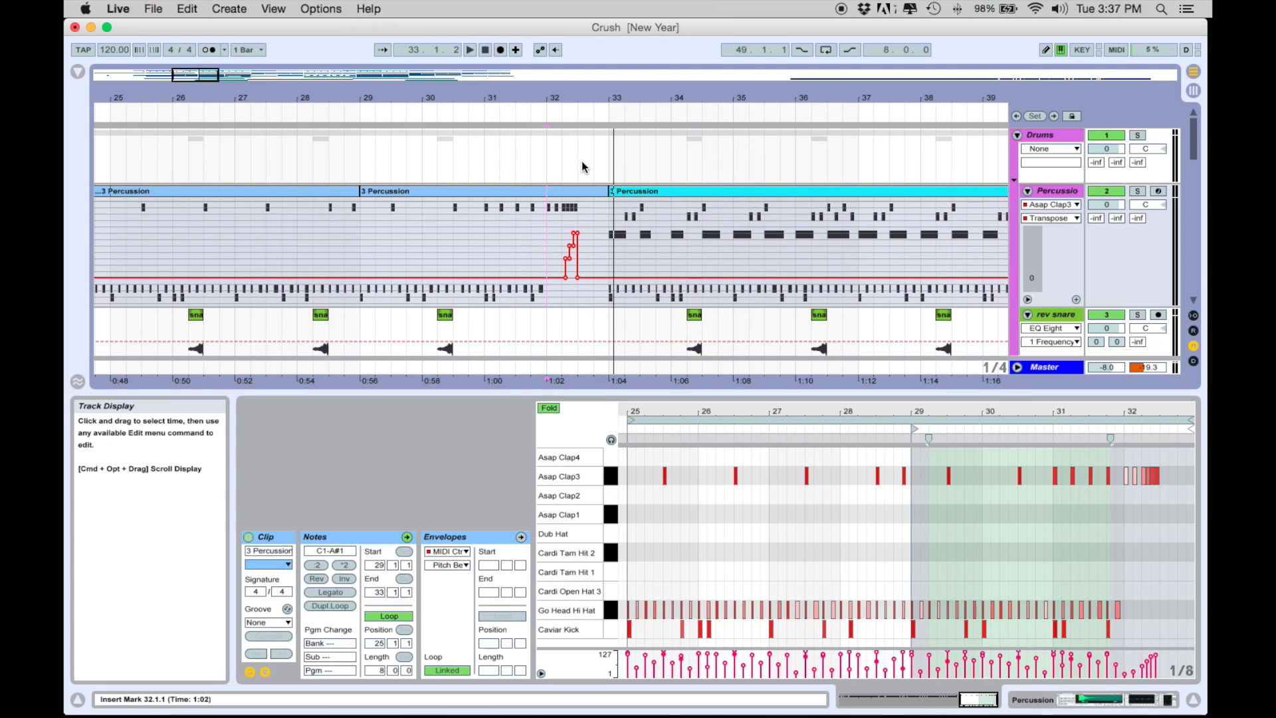
Step: Show the Synth 2 track's device chain, examine EQ Eight, Auto Filter and Compressor, and switch the Compressor to its compact display
left_click_drag(585, 97, 585, 45)
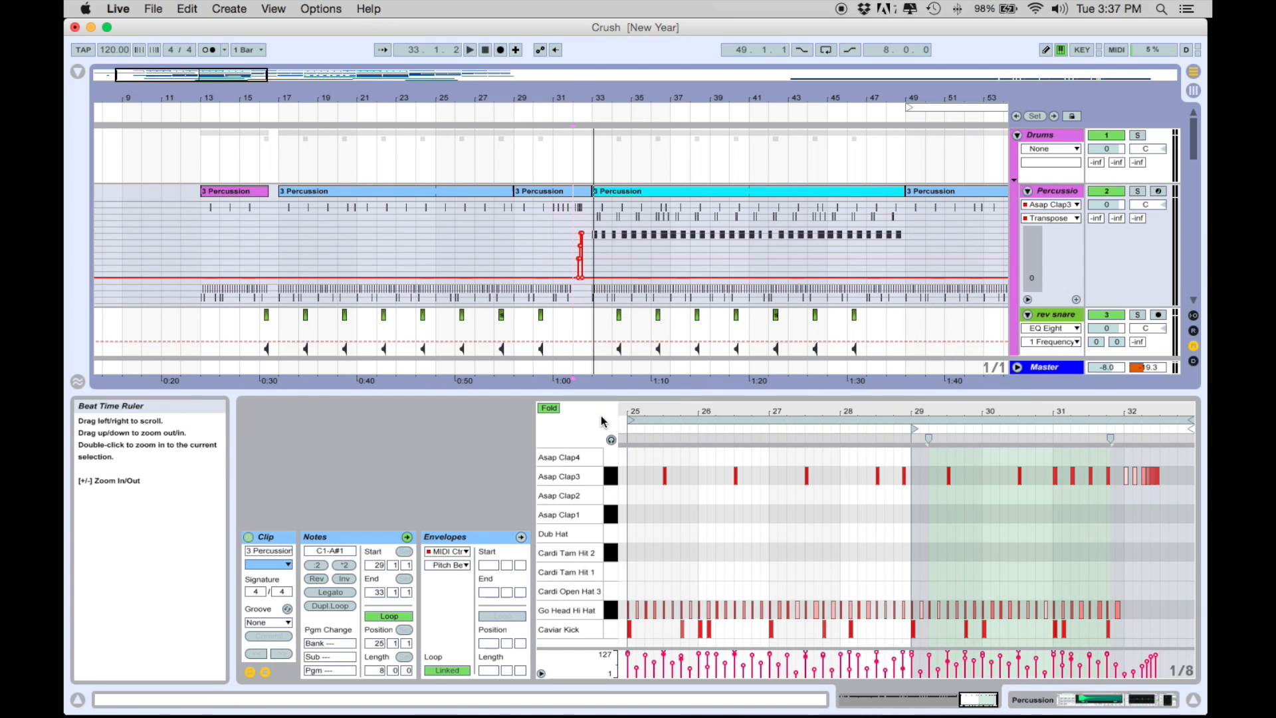
key("super+alt+l")
scroll(655, 471, "down", 5)
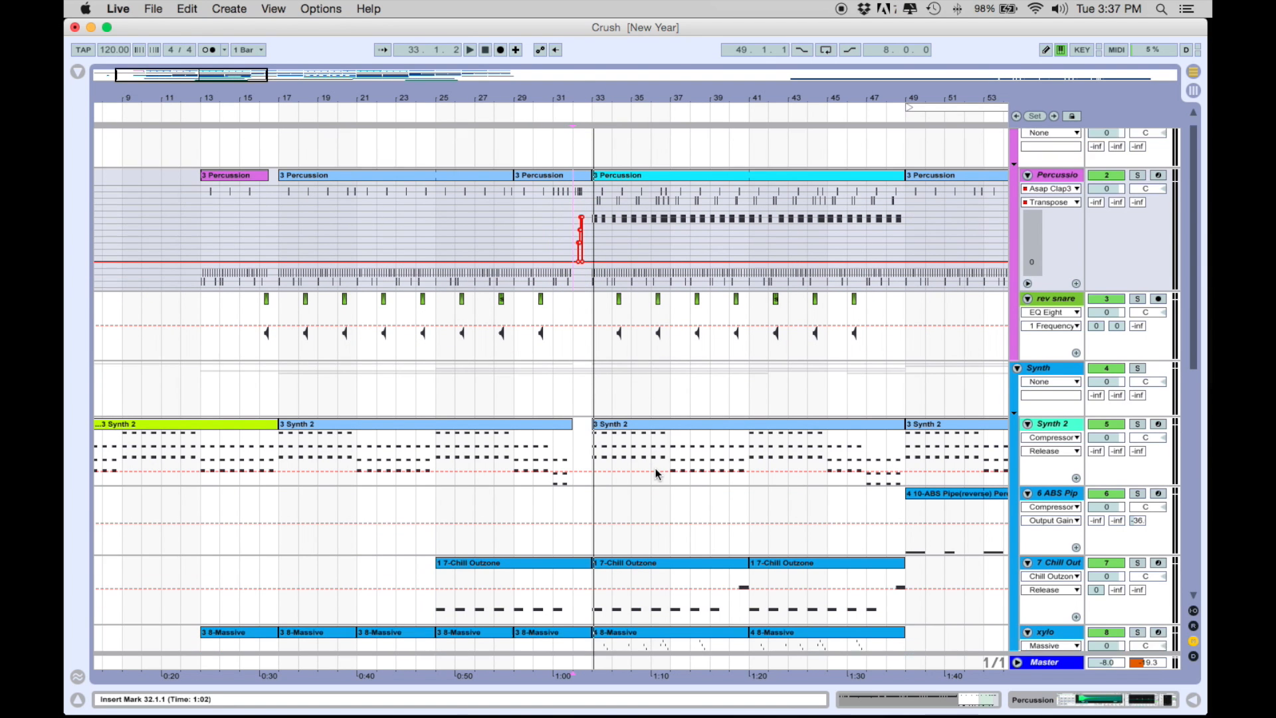
scroll(738, 439, "down", 1)
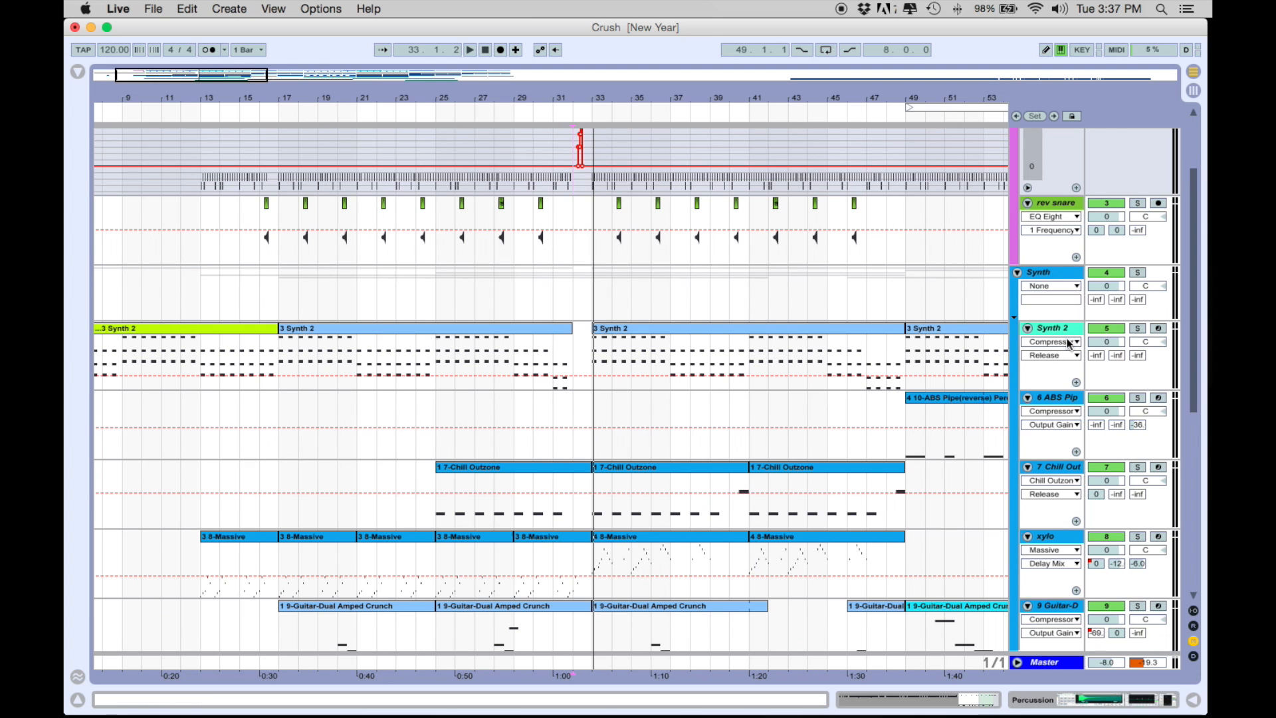
double_click(1055, 328)
scroll(635, 564, "left", 3)
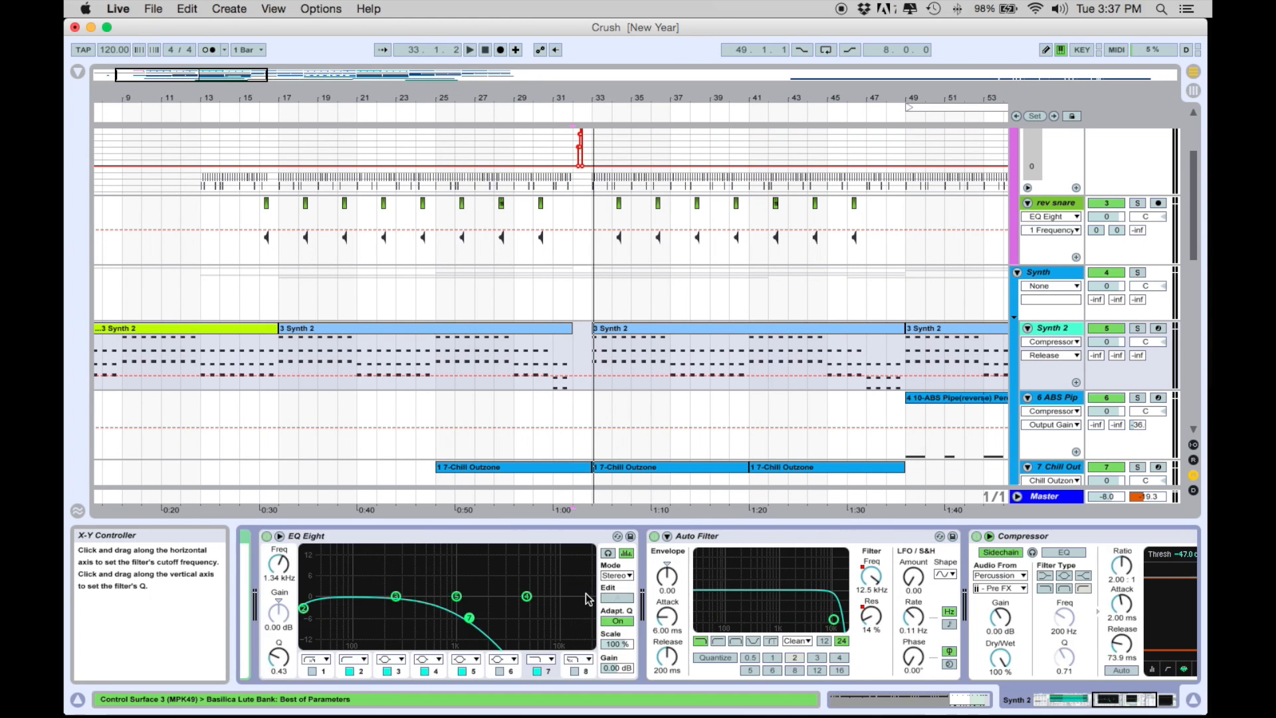
scroll(858, 578, "right", 5)
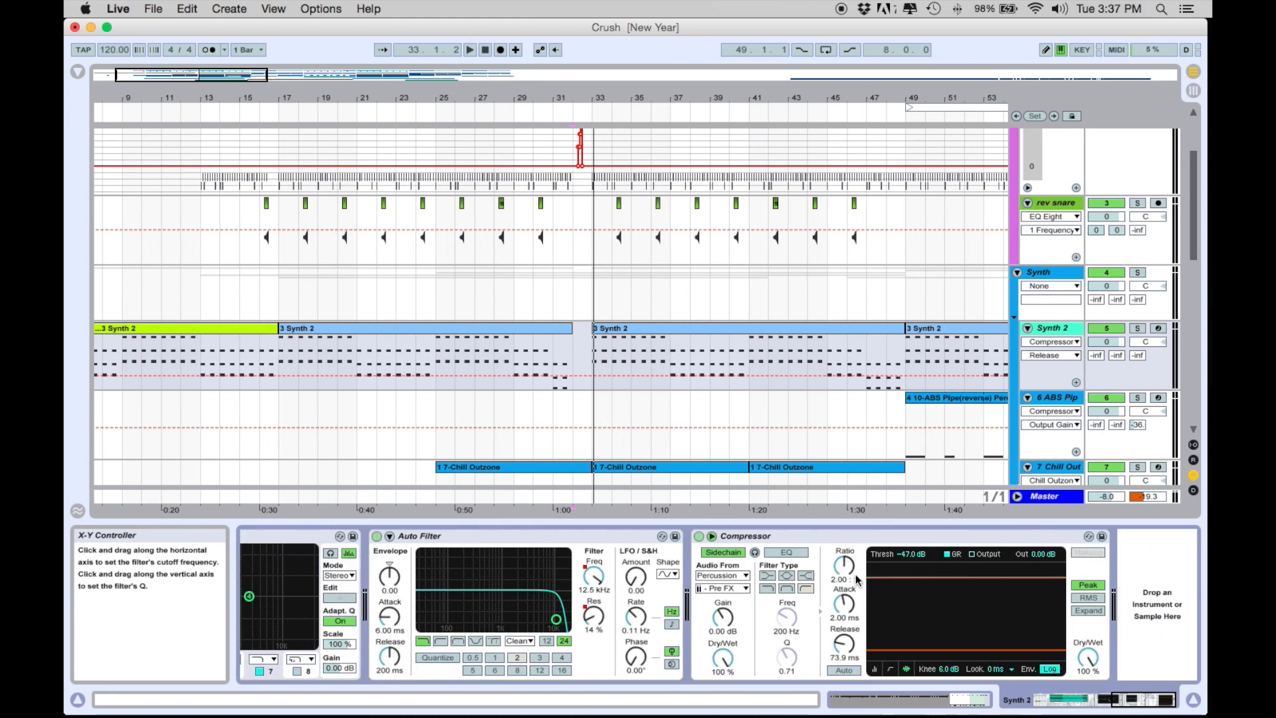
left_click(1049, 668)
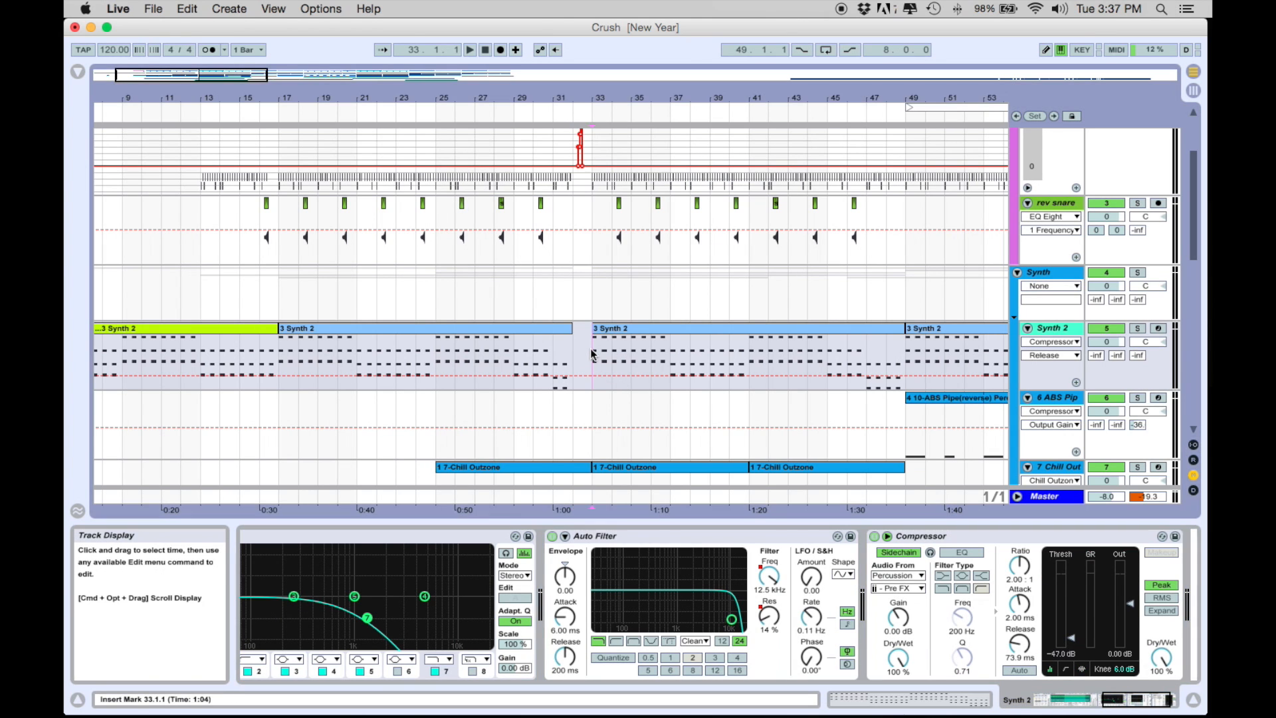
Step: Play the song from bar 33 while reviewing Synth 2's Basilica Lute instrument and its macros, and hide the device chain
key("space")
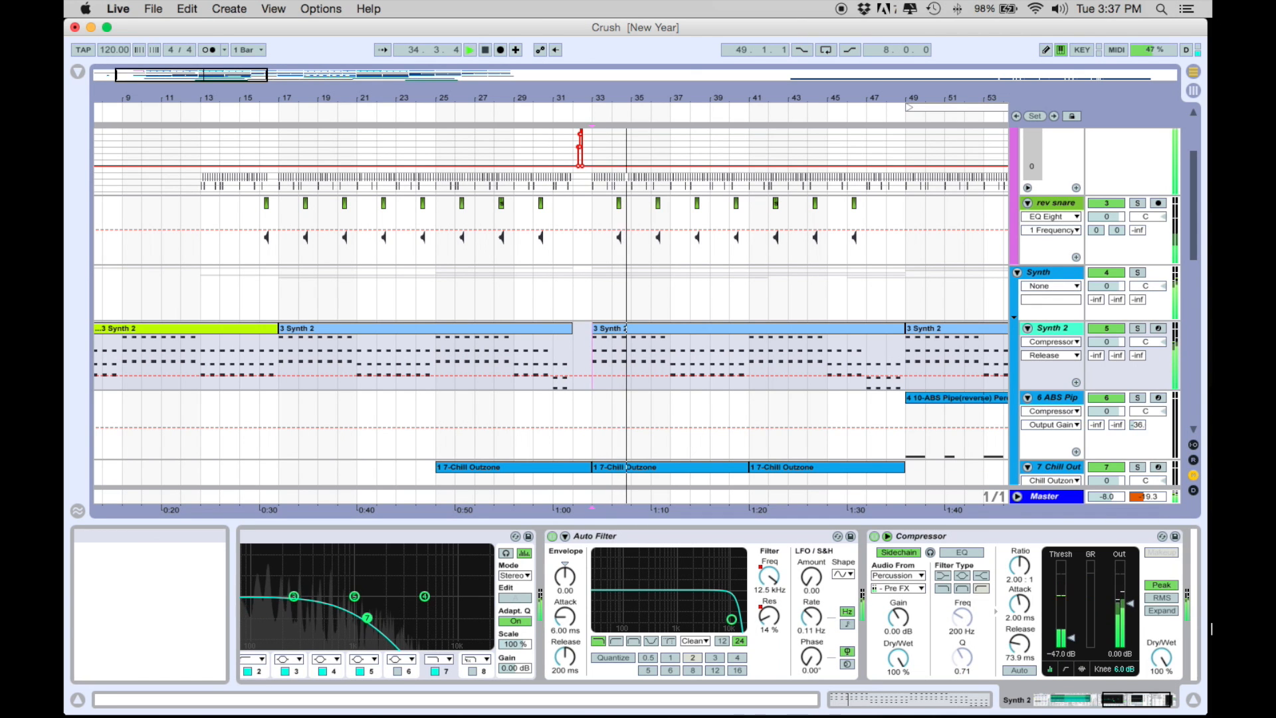
scroll(941, 630, "left", 2)
scroll(941, 630, "left", 6)
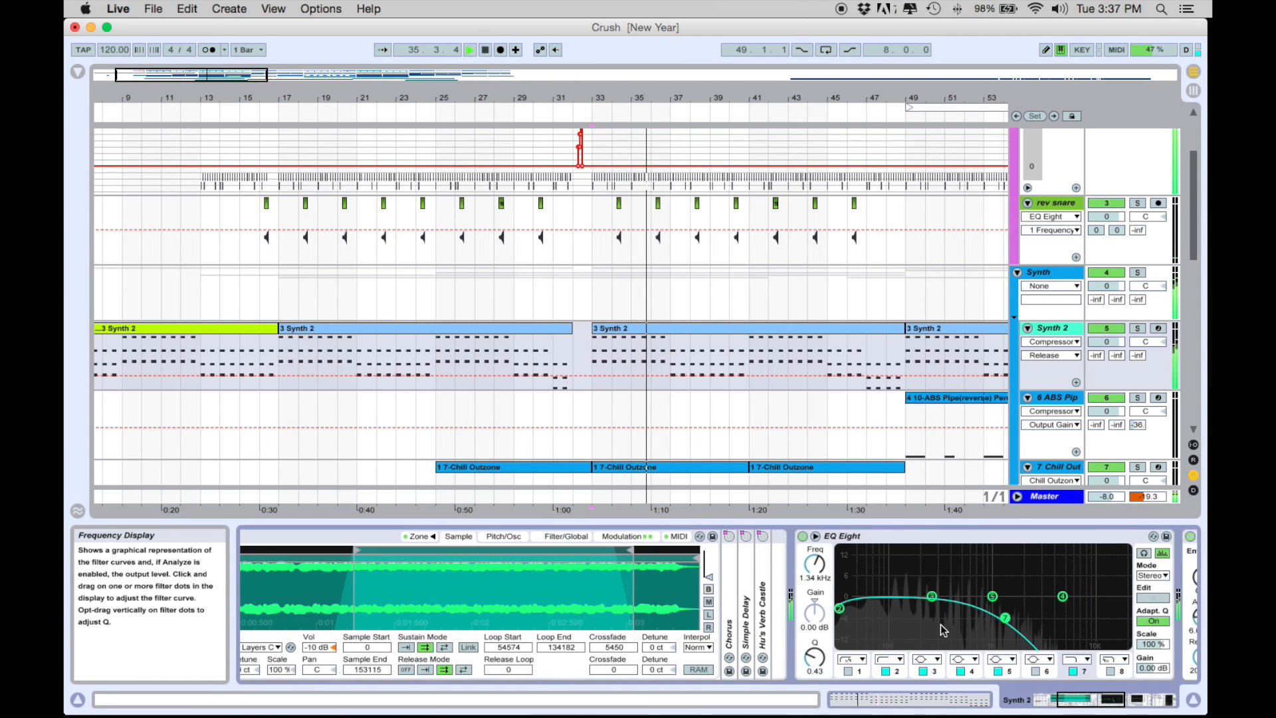
scroll(942, 628, "left", 5)
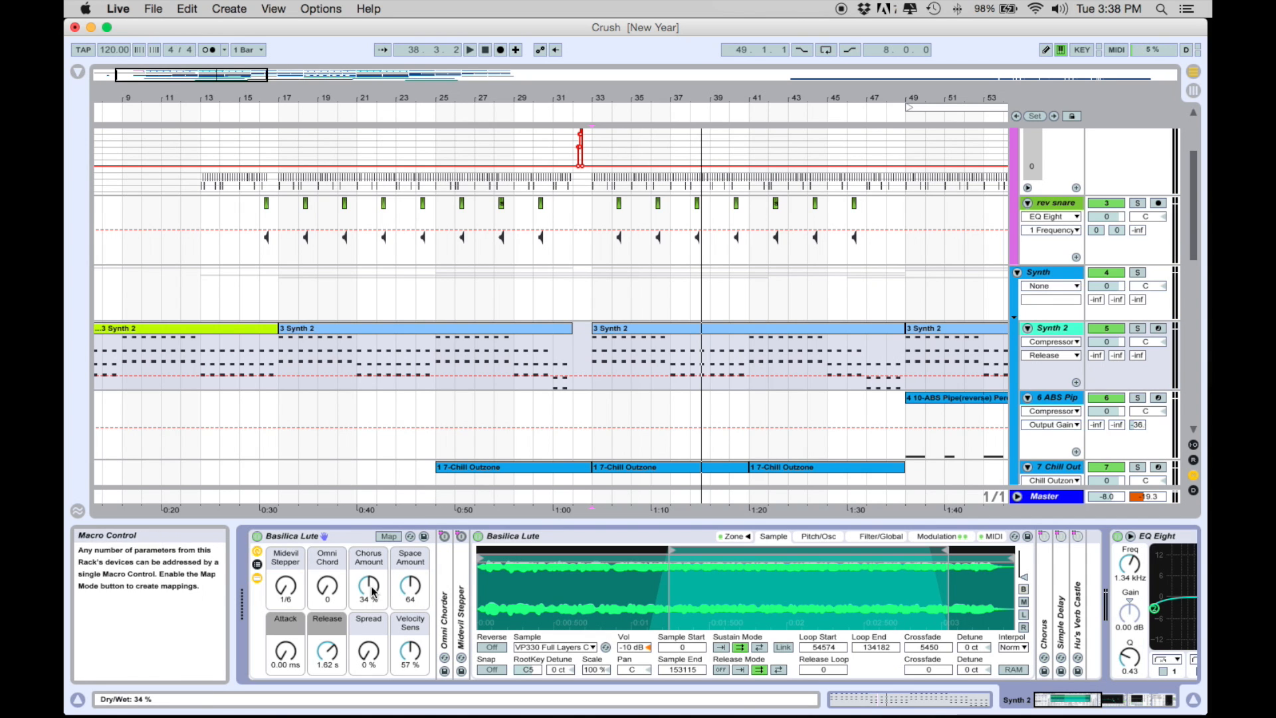
left_click(641, 523)
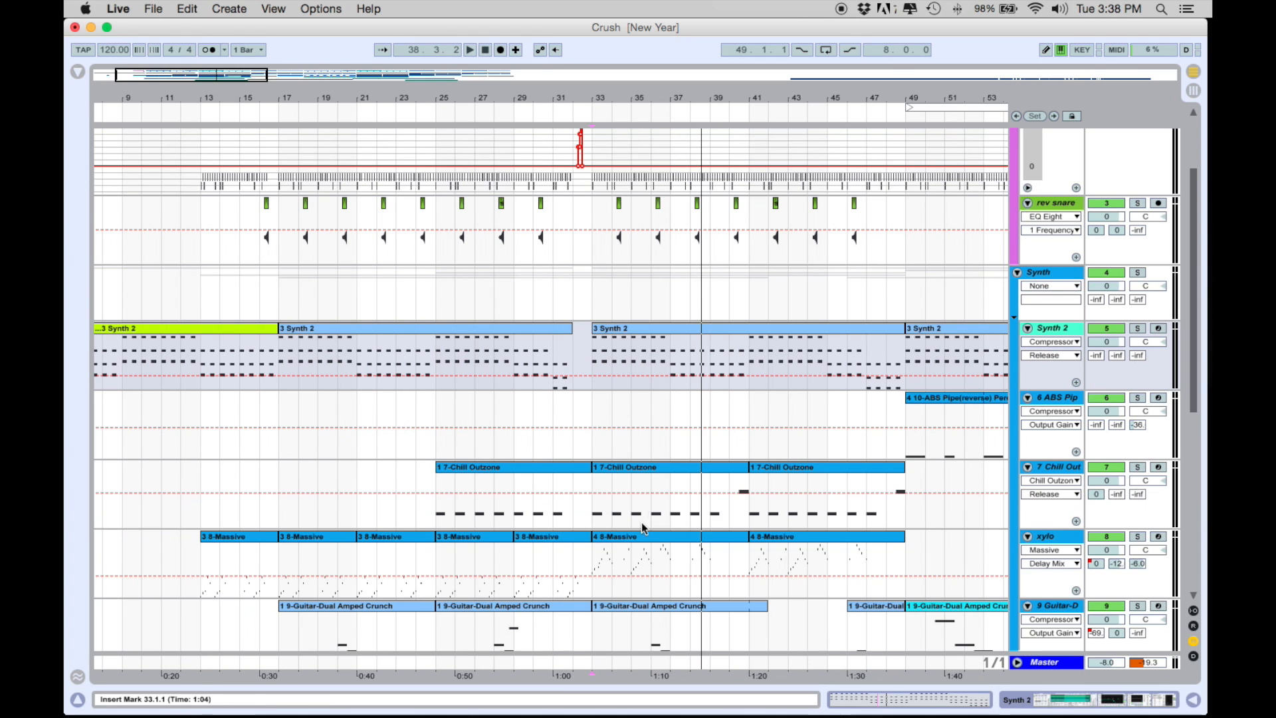
Step: Play from bar 49 on the 6 ABS Pipe track, briefly soloing the track to hear it on its own
scroll(711, 454, "down", 3)
scroll(724, 425, "right", 5)
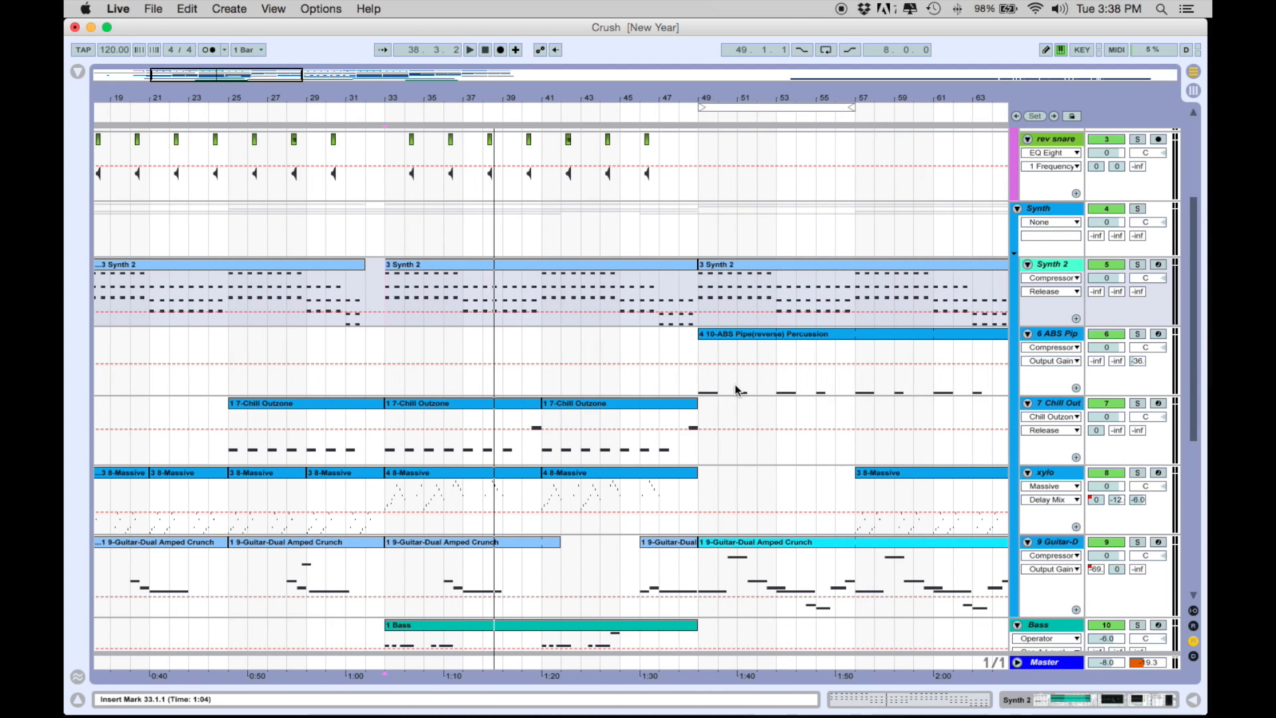
left_click(697, 388)
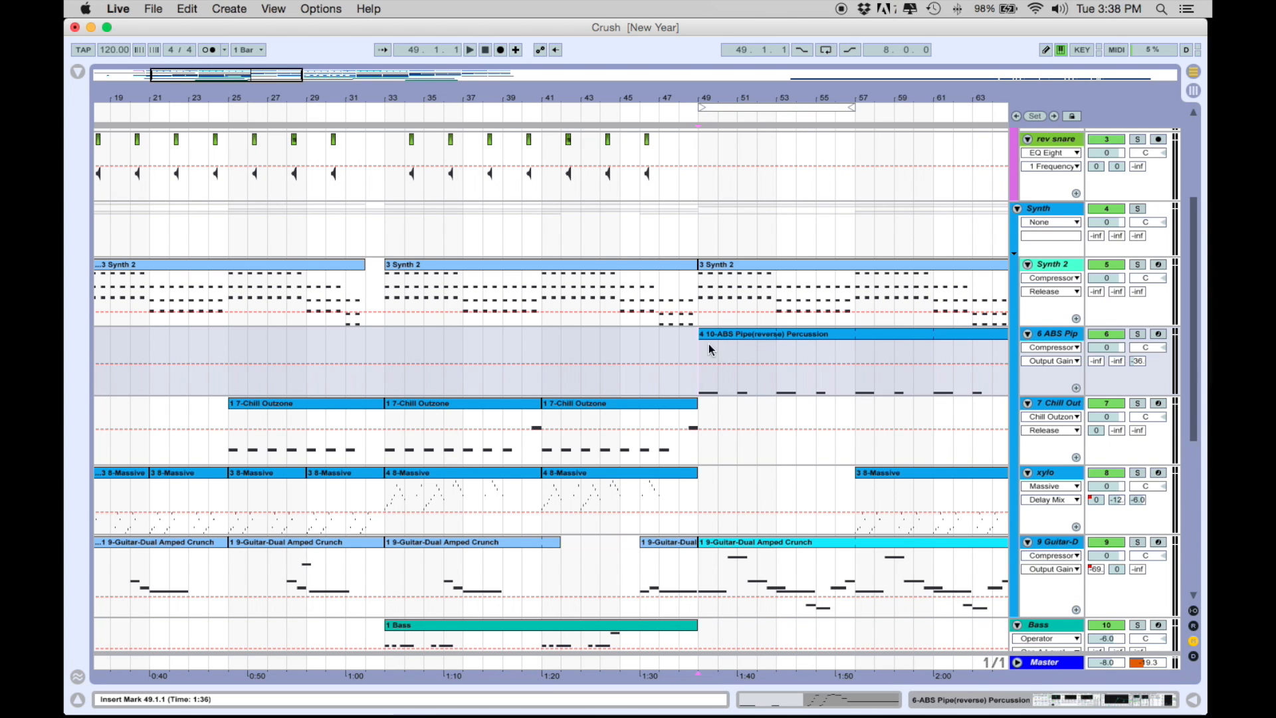
scroll(708, 361, "up", 3)
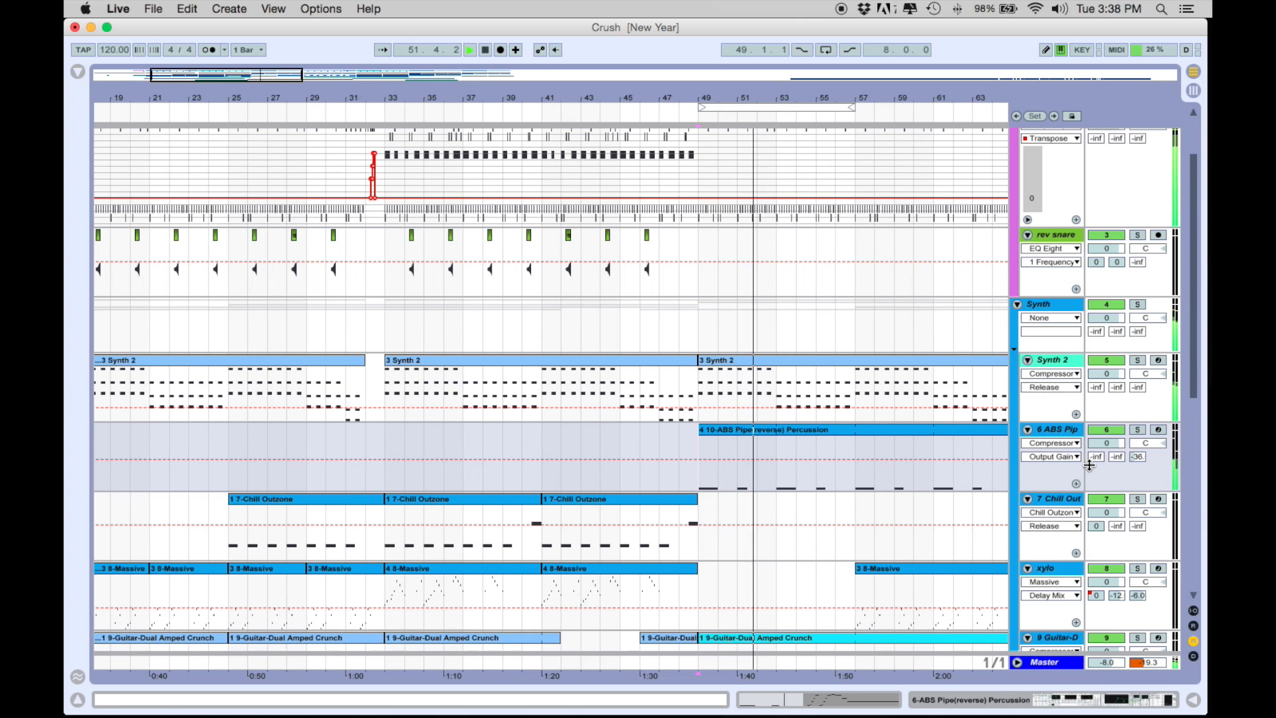
left_click(1138, 429)
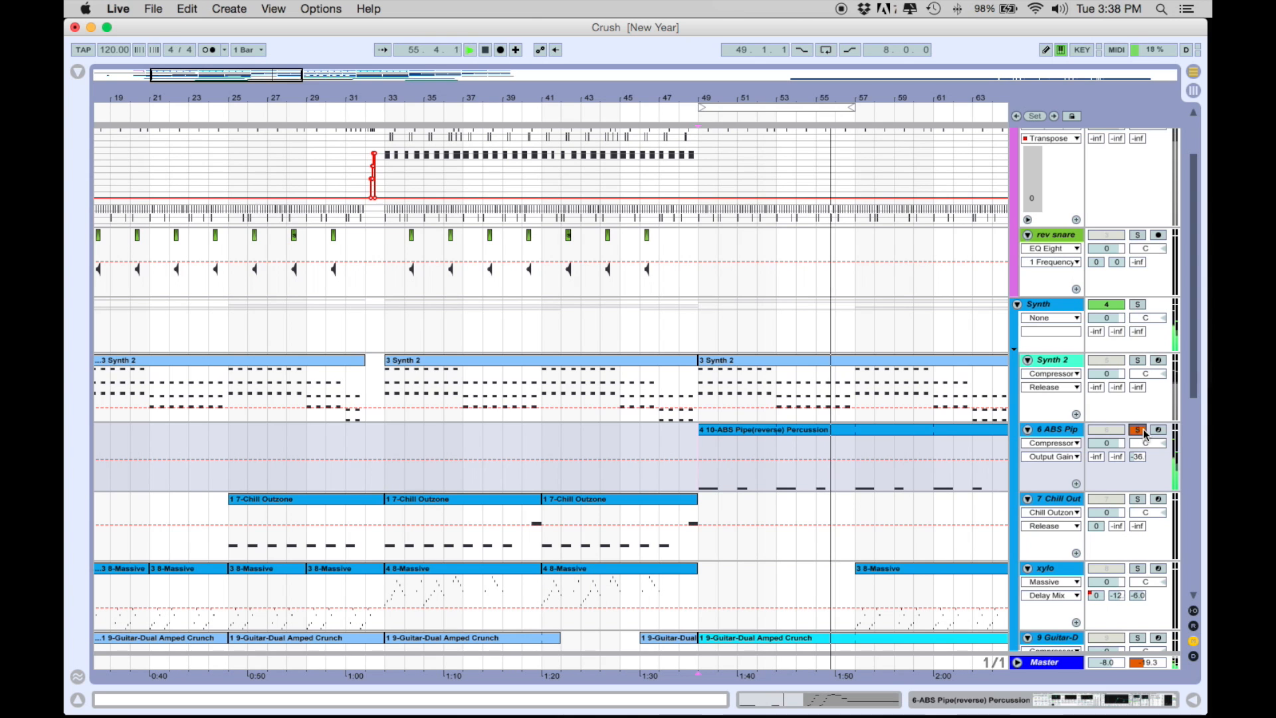
left_click(1137, 430)
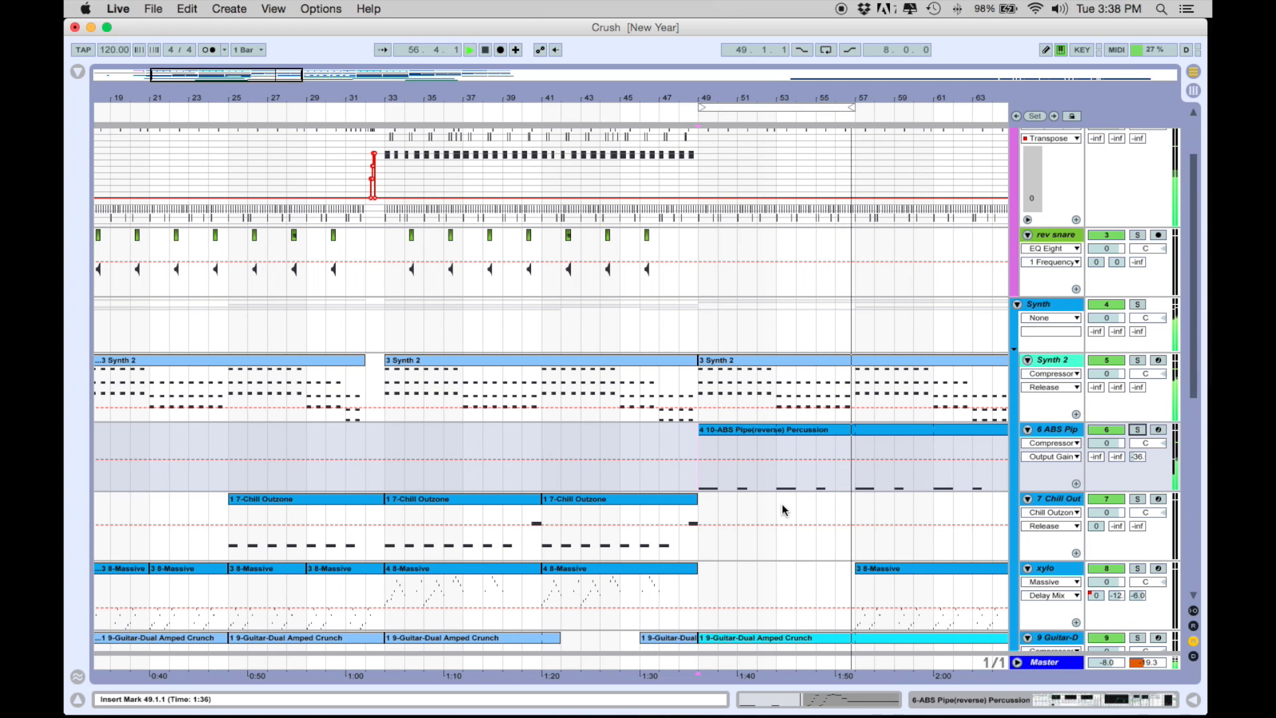
Step: Place the insert marker at bar 57 on the xylo track and solo the track
scroll(782, 507, "down", 3)
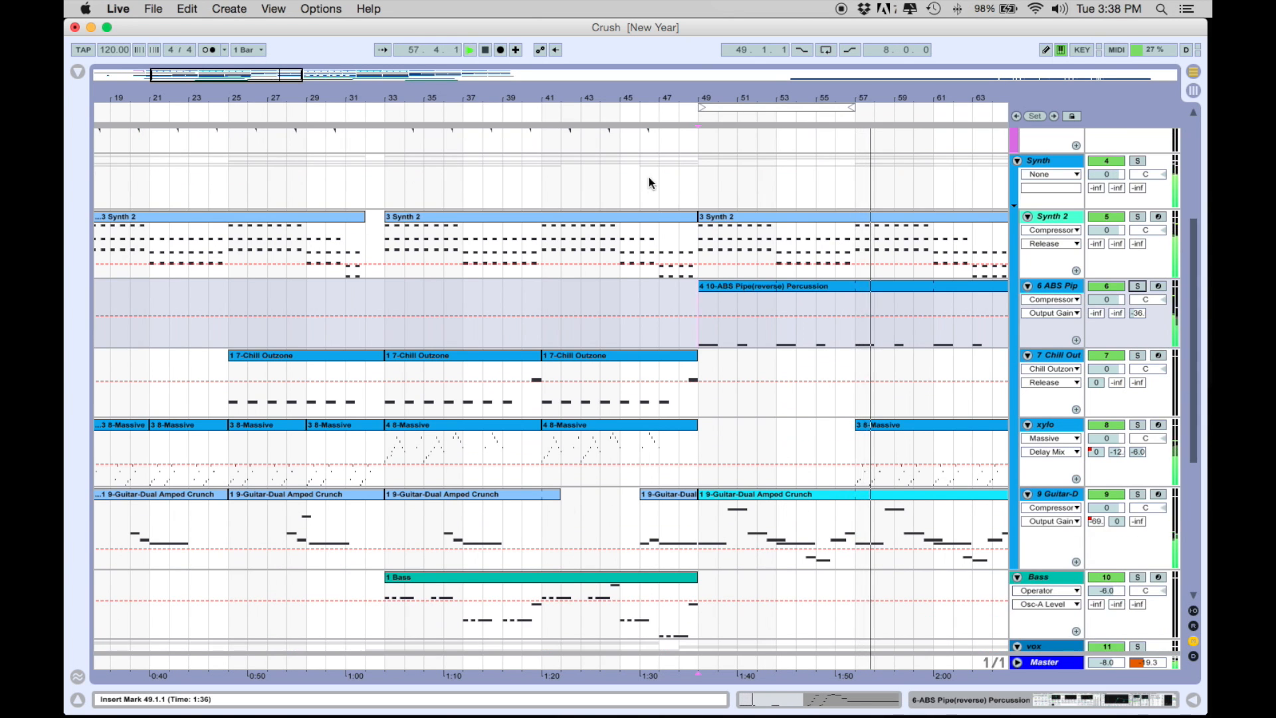
left_click_drag(748, 96, 749, 85)
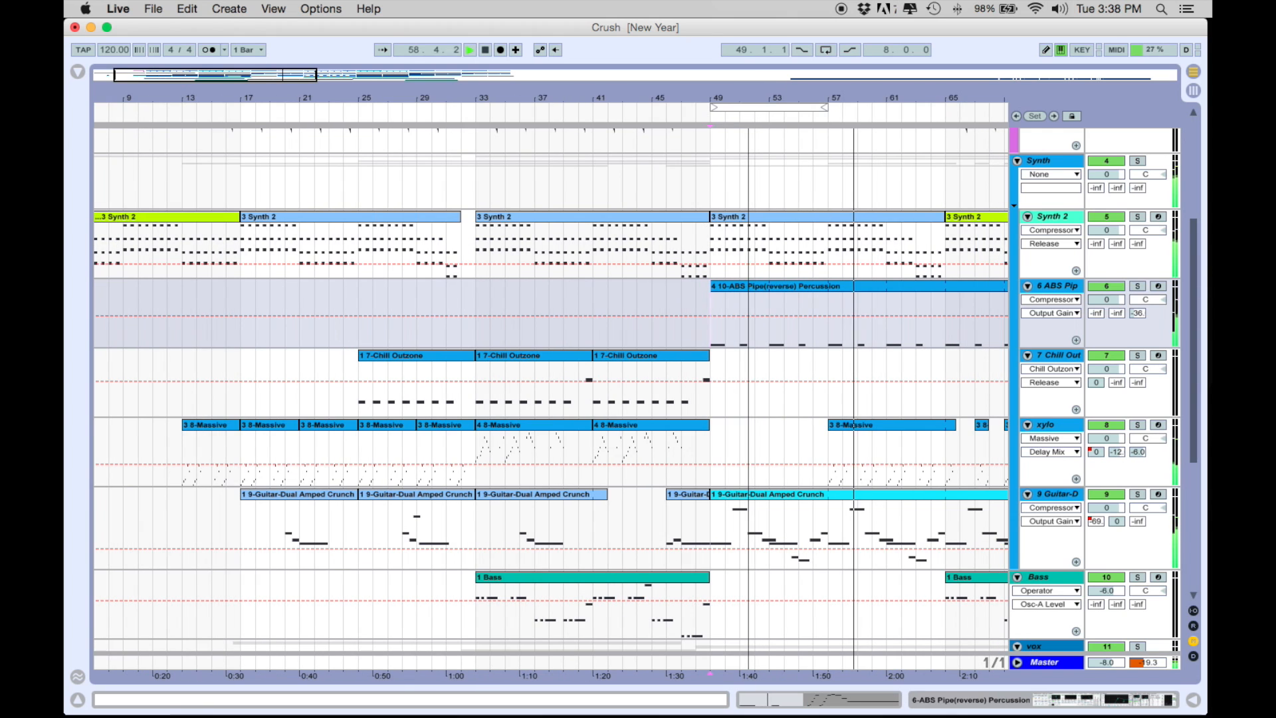
scroll(604, 475, "right", 3)
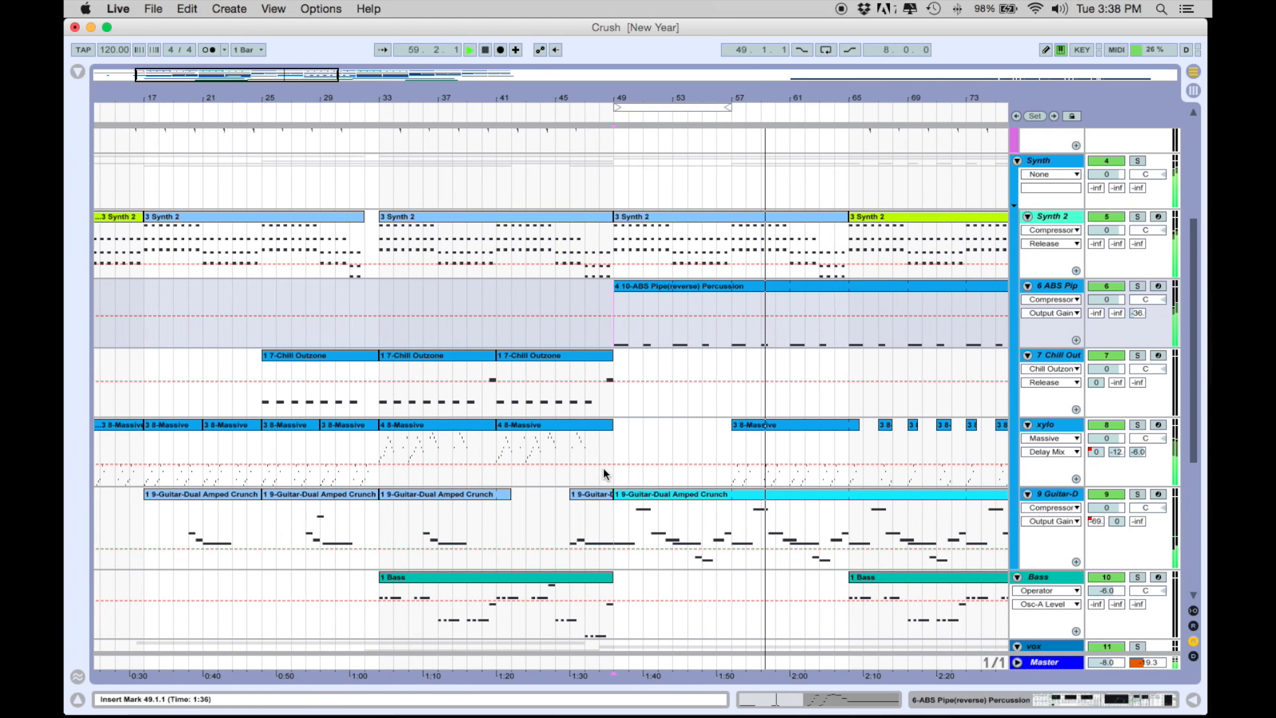
left_click(1052, 424)
left_click(729, 450)
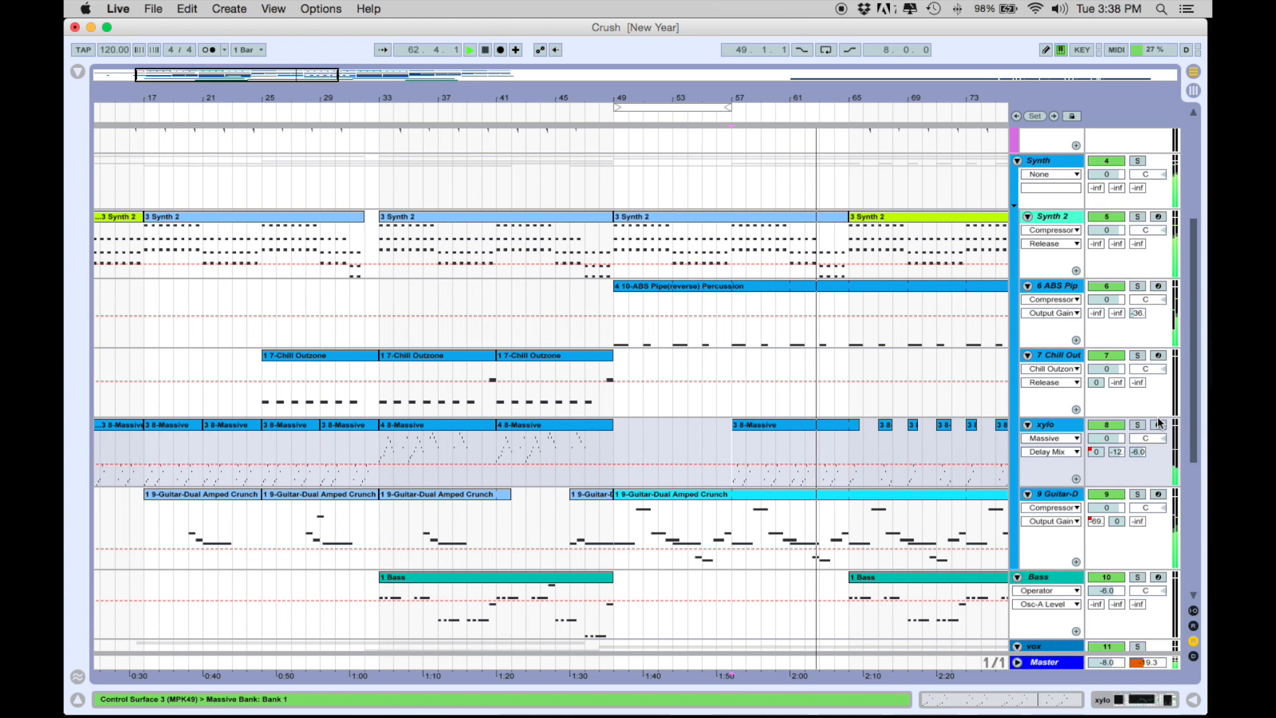
left_click(1140, 426)
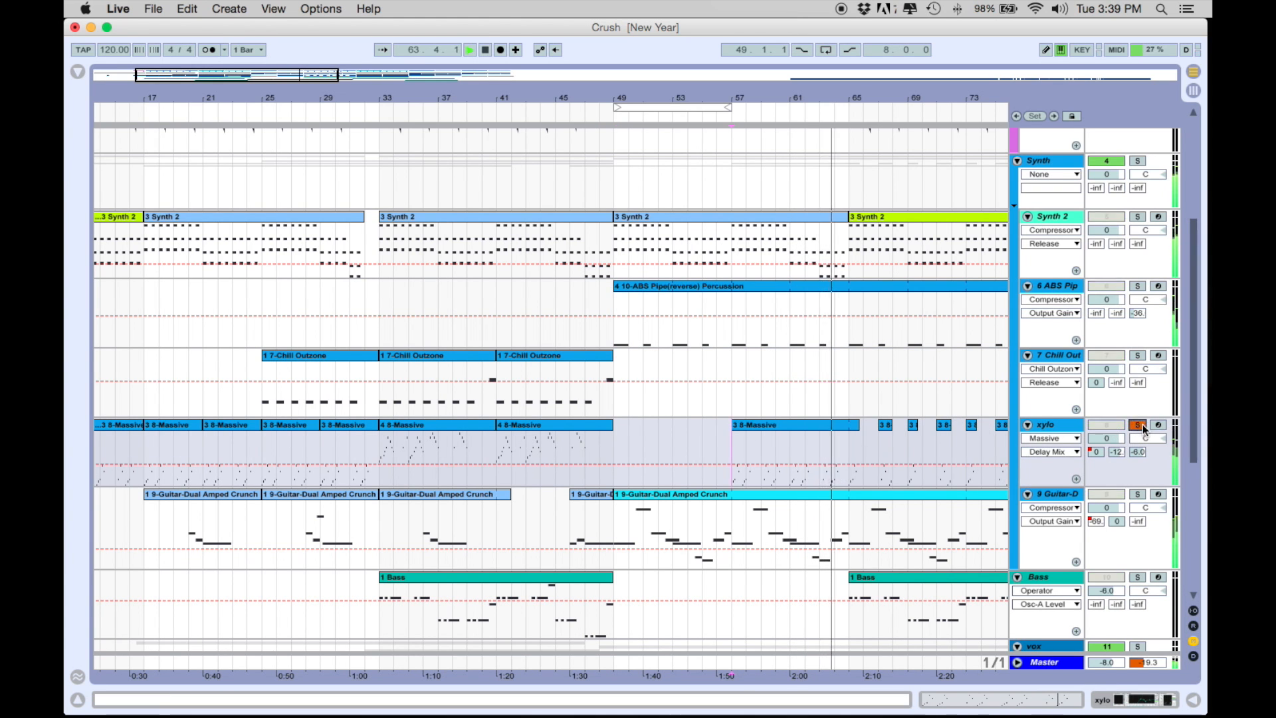
Step: Inspect the xylo track's Massive instrument in its plug-in window, close the window and device chain, and unsolo the track
double_click(1056, 420)
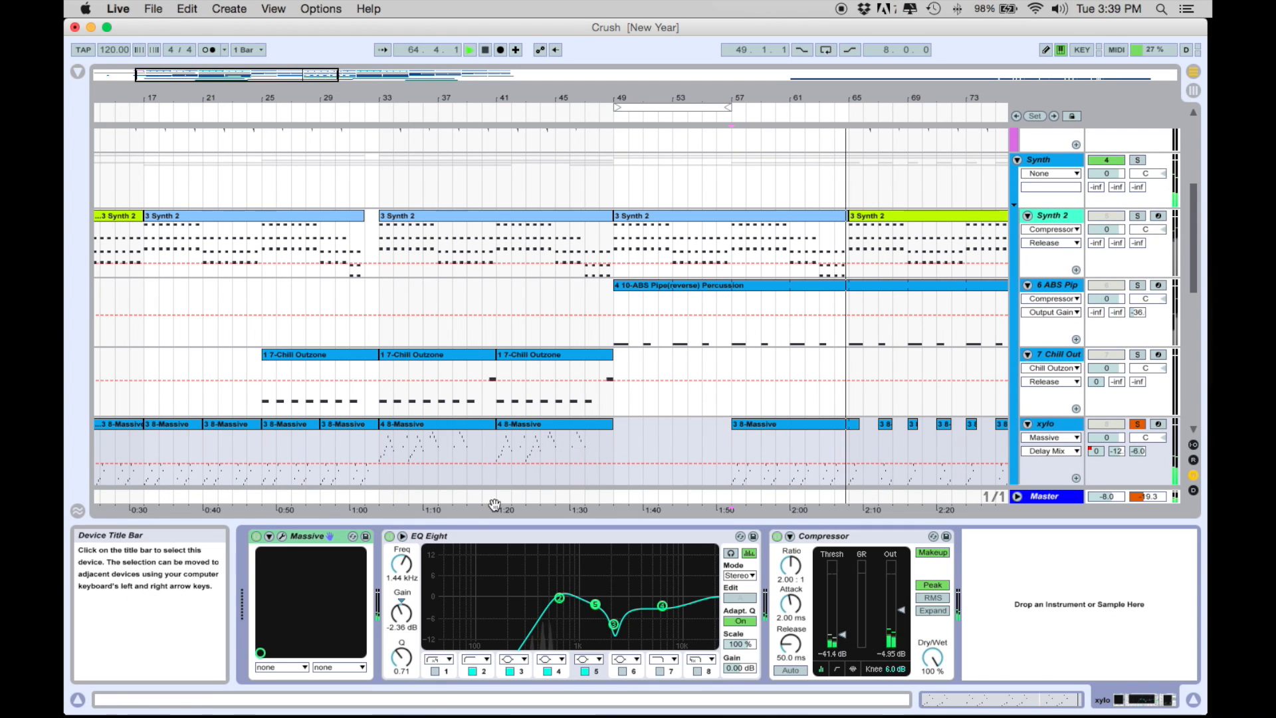
left_click(282, 536)
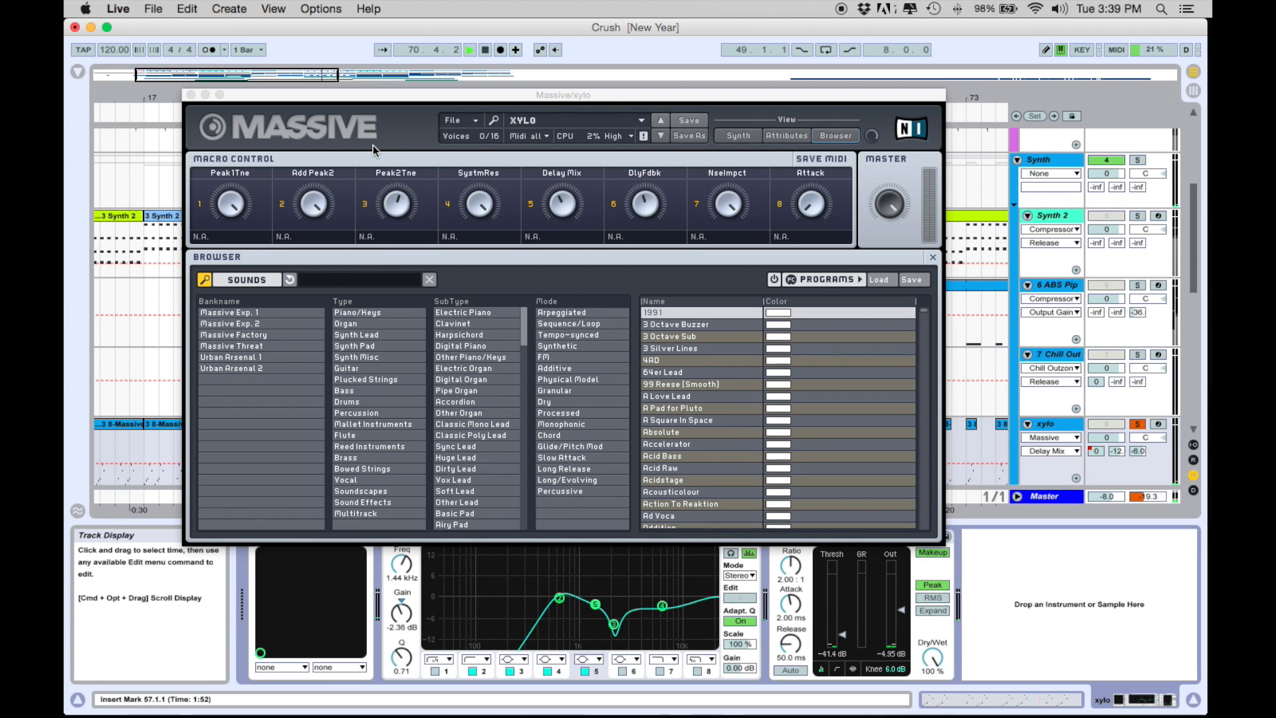
left_click(191, 94)
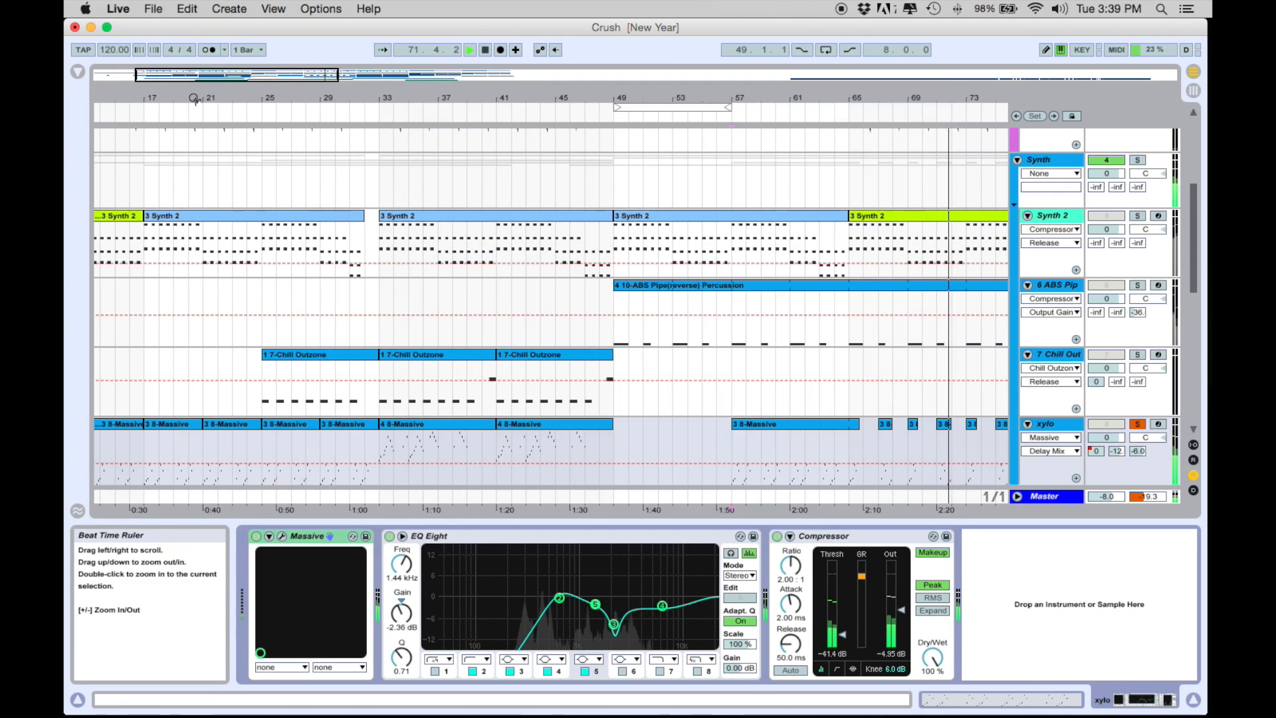
left_click_drag(1038, 522, 1030, 611)
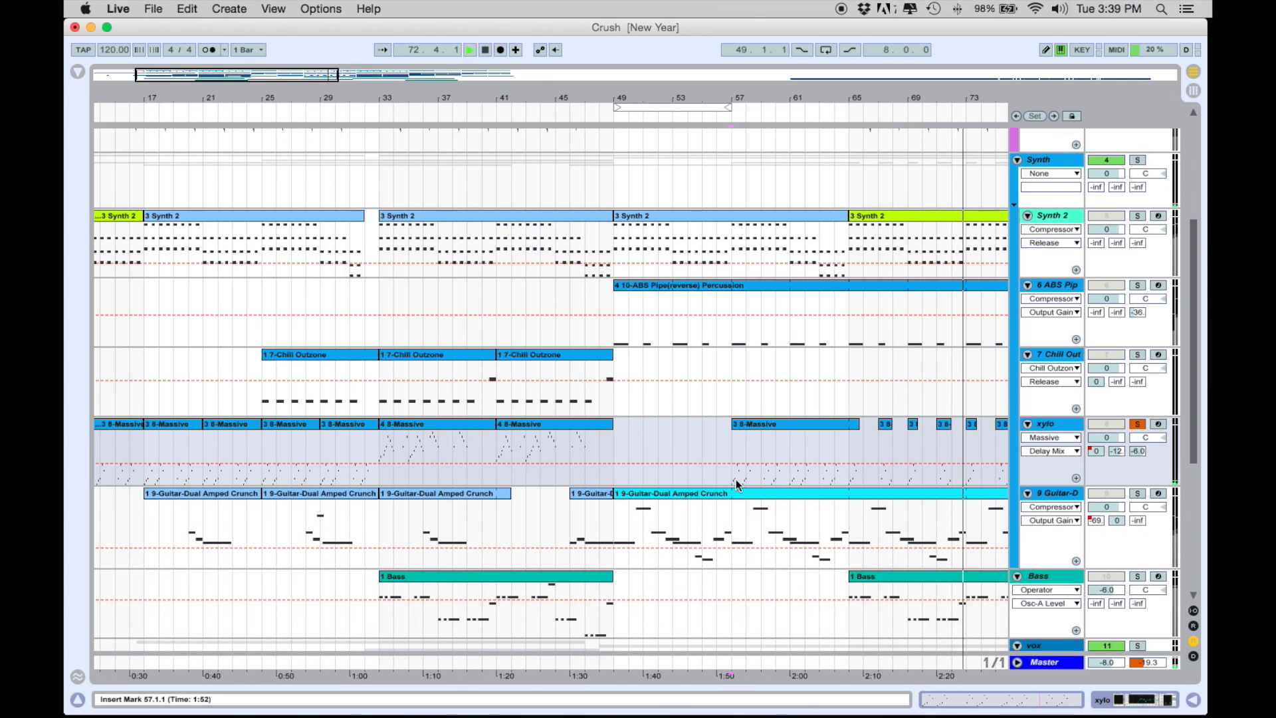
left_click(1138, 426)
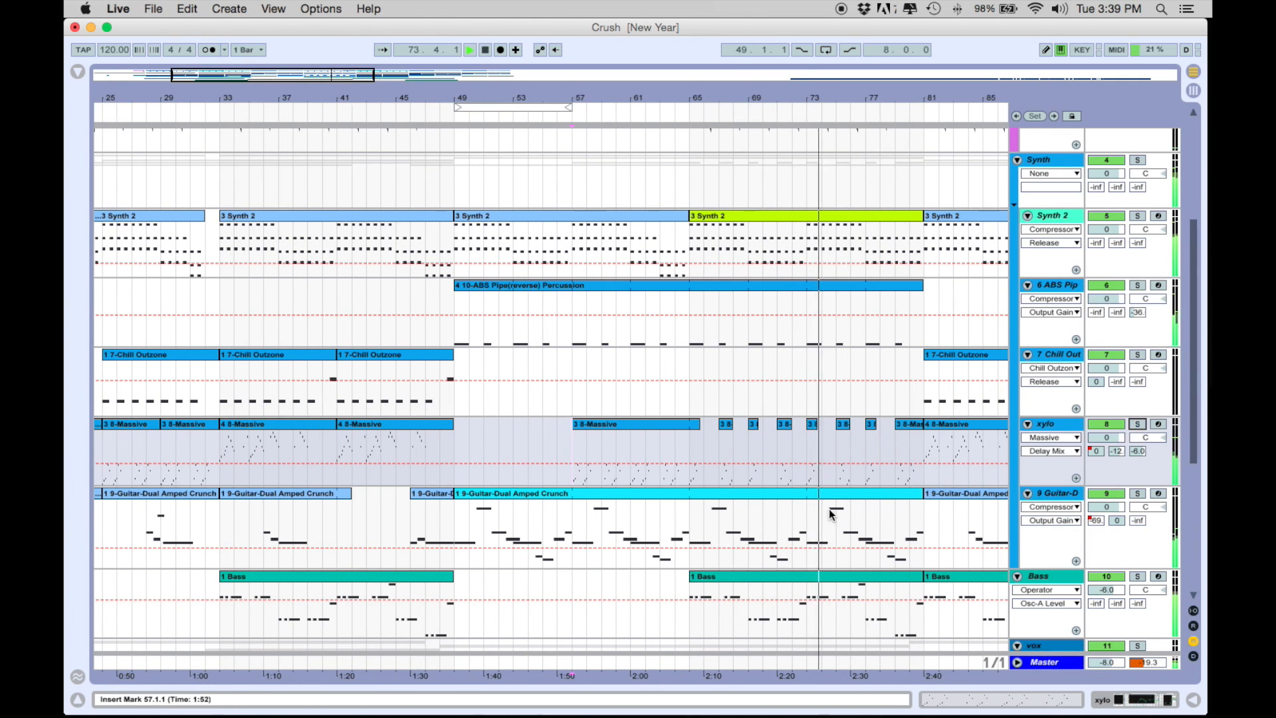
Step: Solo the 9 Guitar track and review its Guitar-Dual Amped Crunch instrument and Compressor, hiding the device chain when done
scroll(871, 431, "down", 3)
left_click(1138, 350)
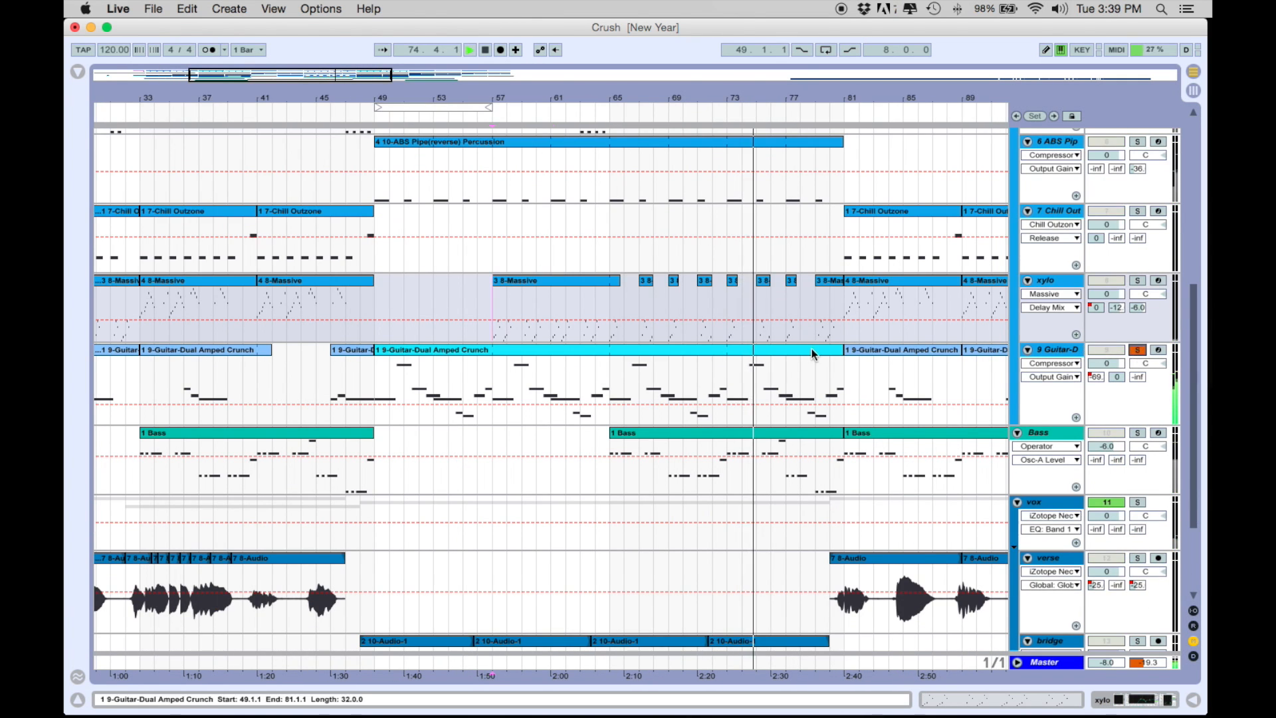
scroll(717, 377, "up", 3)
scroll(695, 399, "down", 3)
double_click(734, 367)
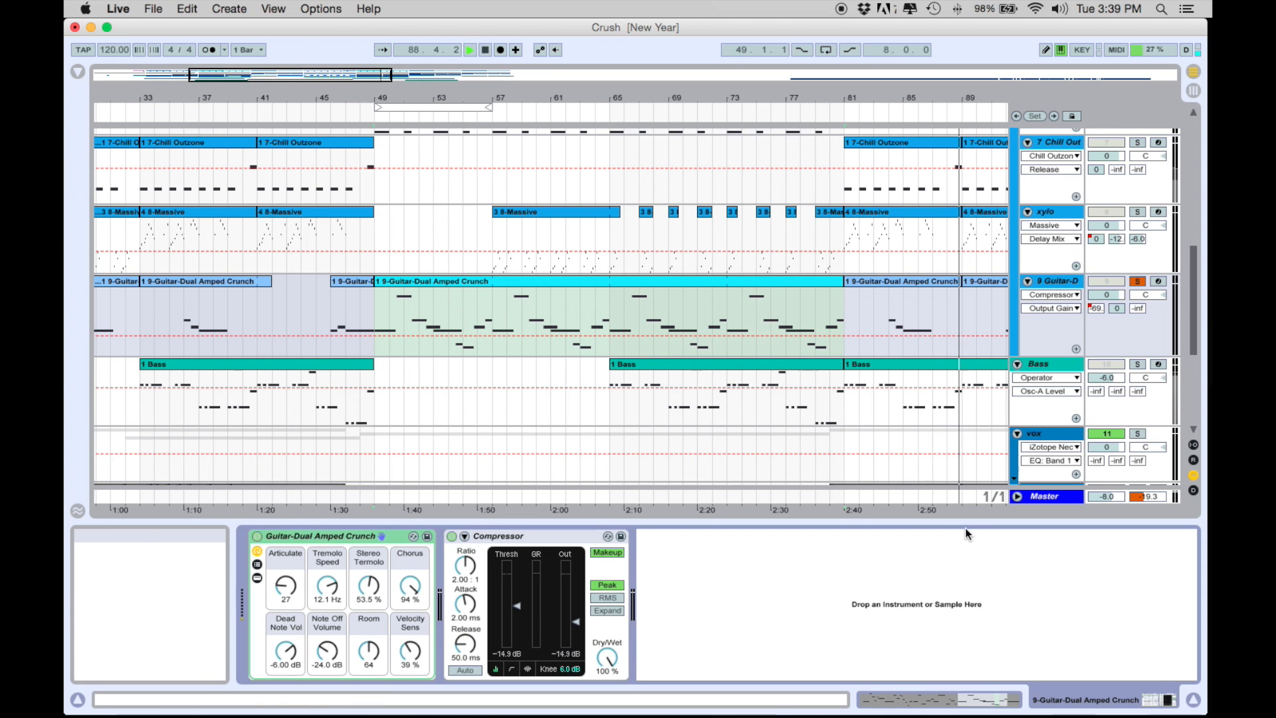
left_click_drag(968, 524, 969, 684)
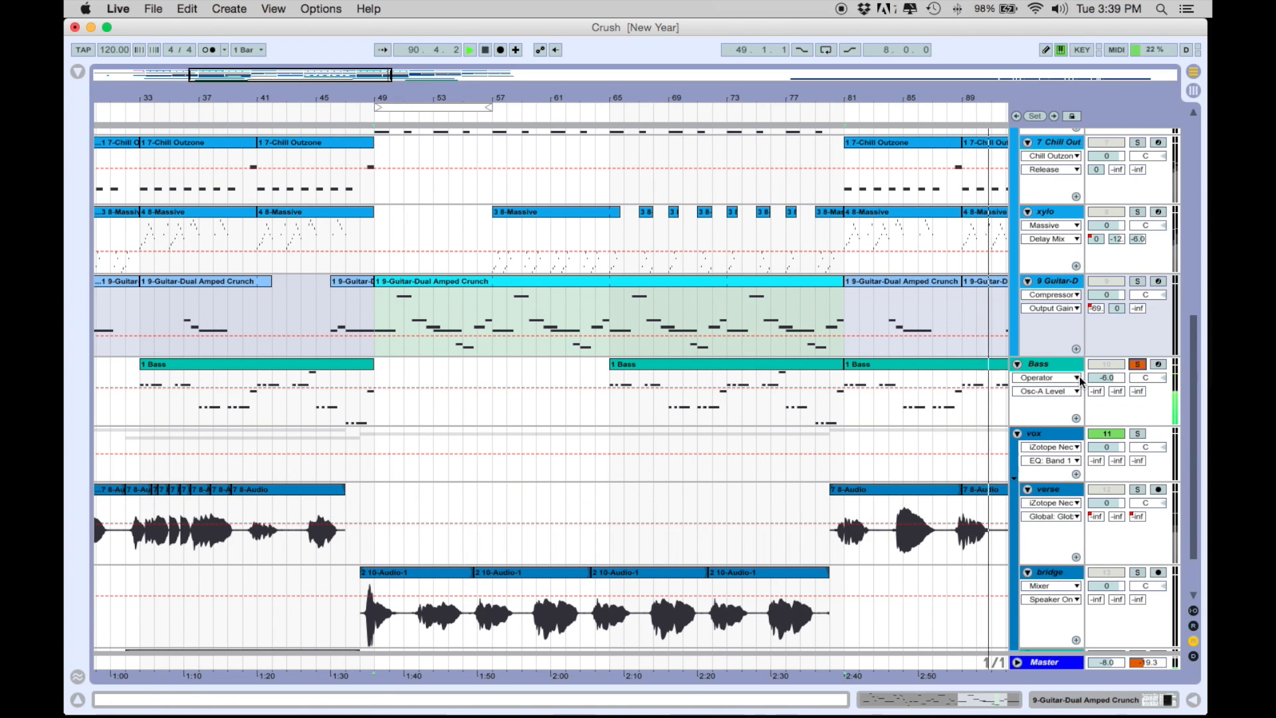
Step: Show the soloed Bass track's device chain and restart playback from bar 65
double_click(1052, 361)
left_click(610, 410)
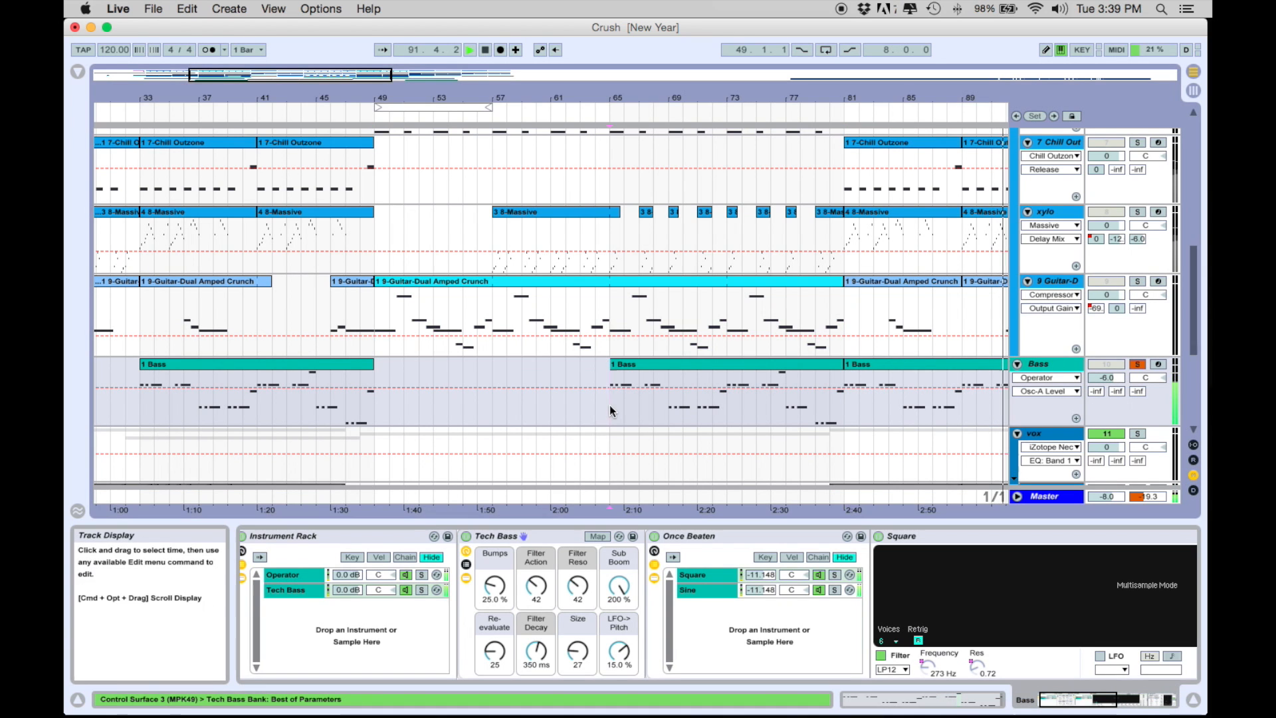
key("space")
key("space")
Step: Compare the Operator and Tech Bass chains in the Bass track's Instrument Rack, including the Operator chain's EQ Eight
left_click(327, 638)
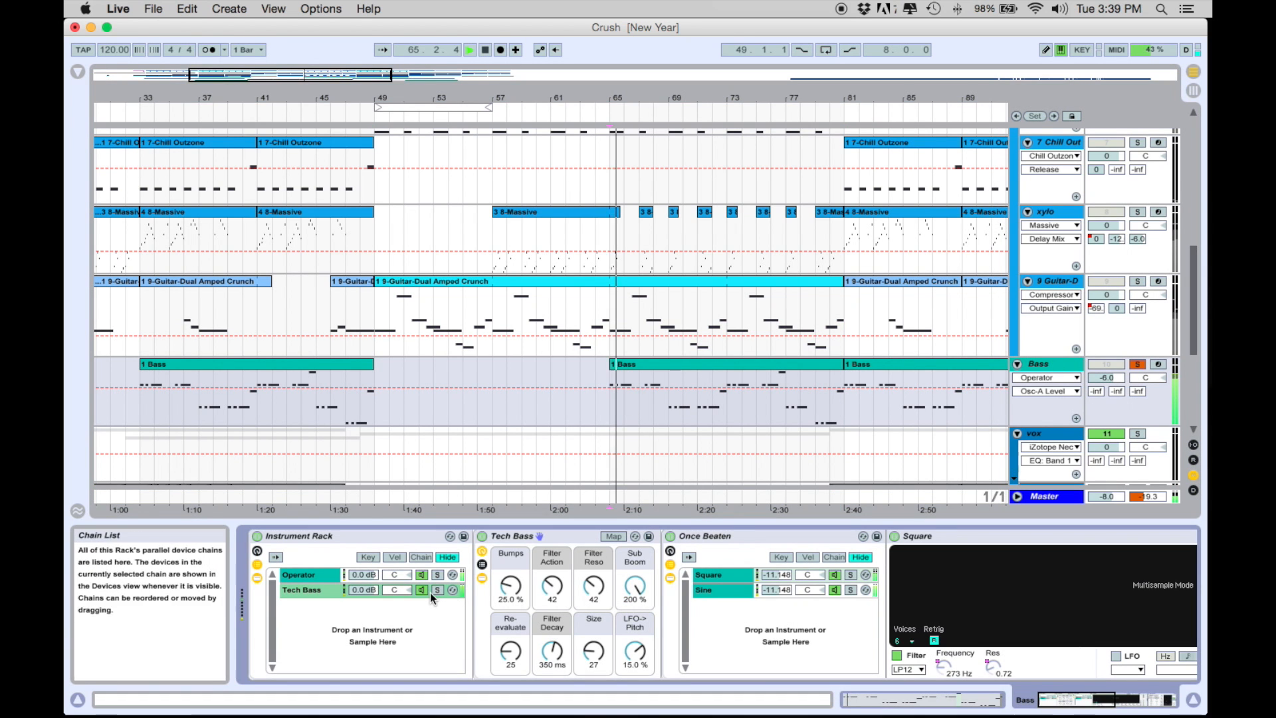
left_click(314, 574)
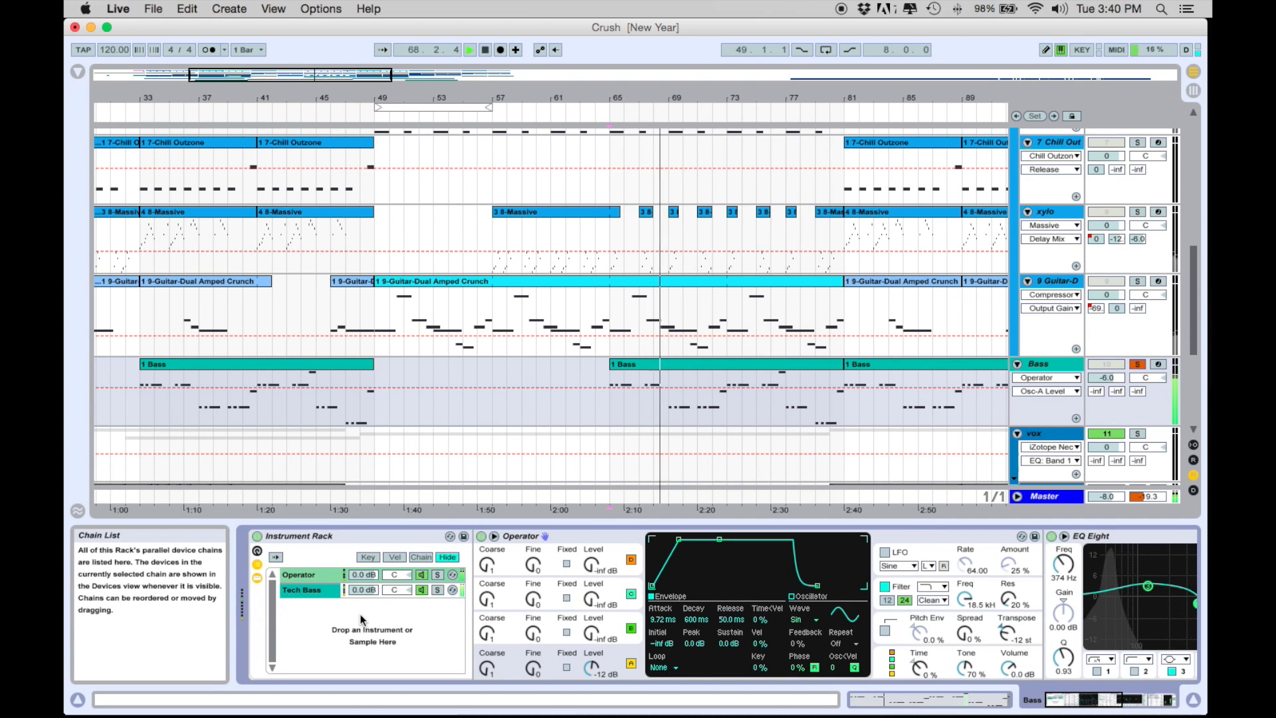
left_click(303, 590)
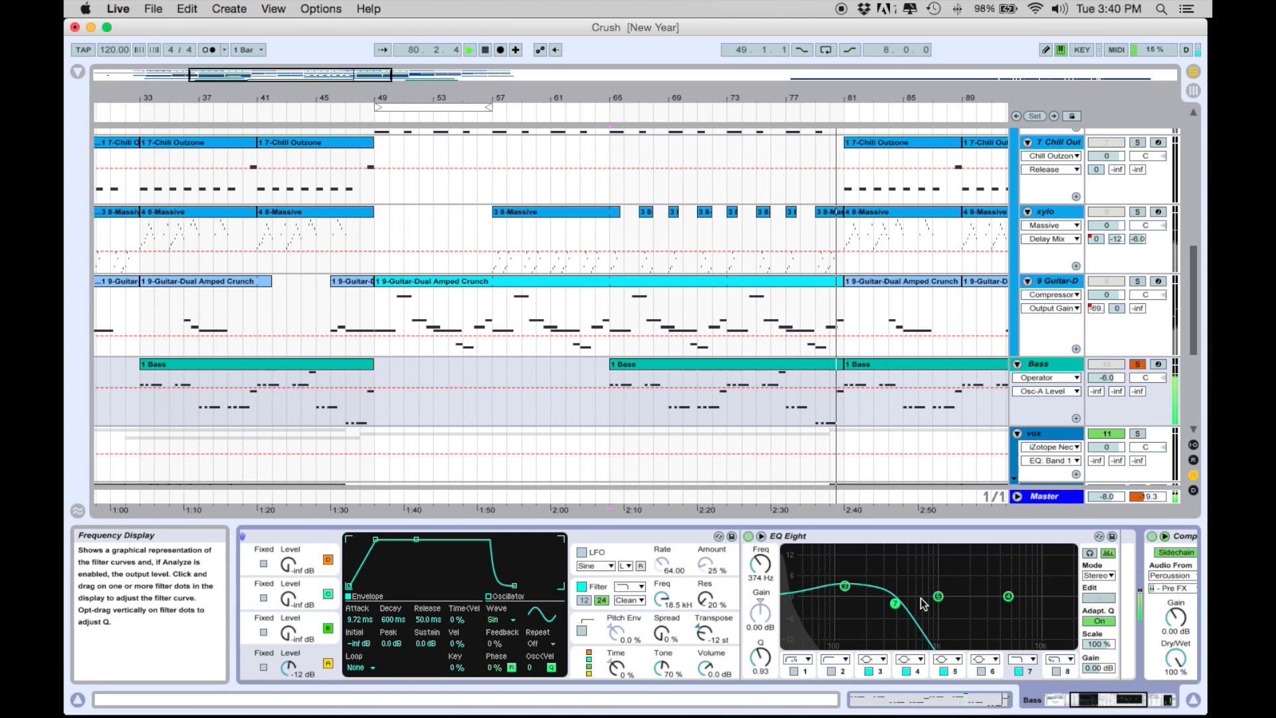
scroll(292, 594, "left", 5)
scroll(292, 595, "left", 4)
left_click(295, 592)
scroll(902, 649, "right", 5)
scroll(902, 649, "left", 5)
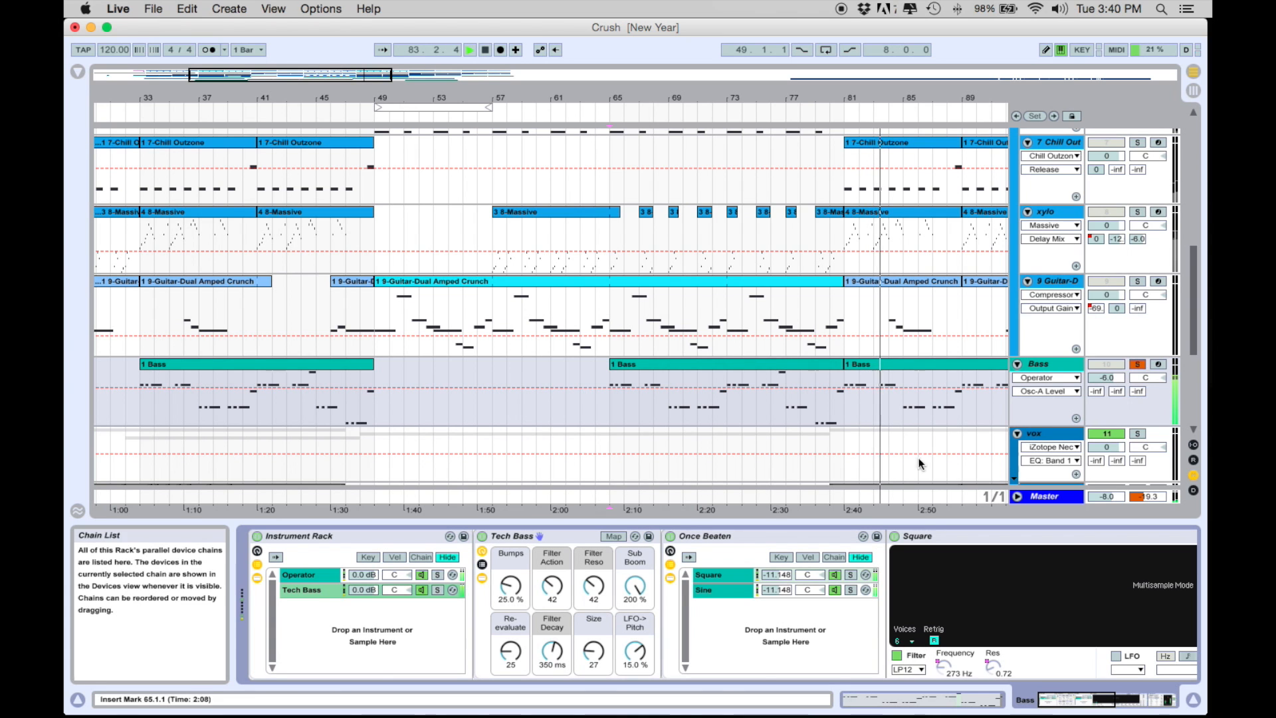
Step: Open the Bass clip starting at bar 81 to view its MIDI notes, and hide the clip editor again
double_click(904, 362)
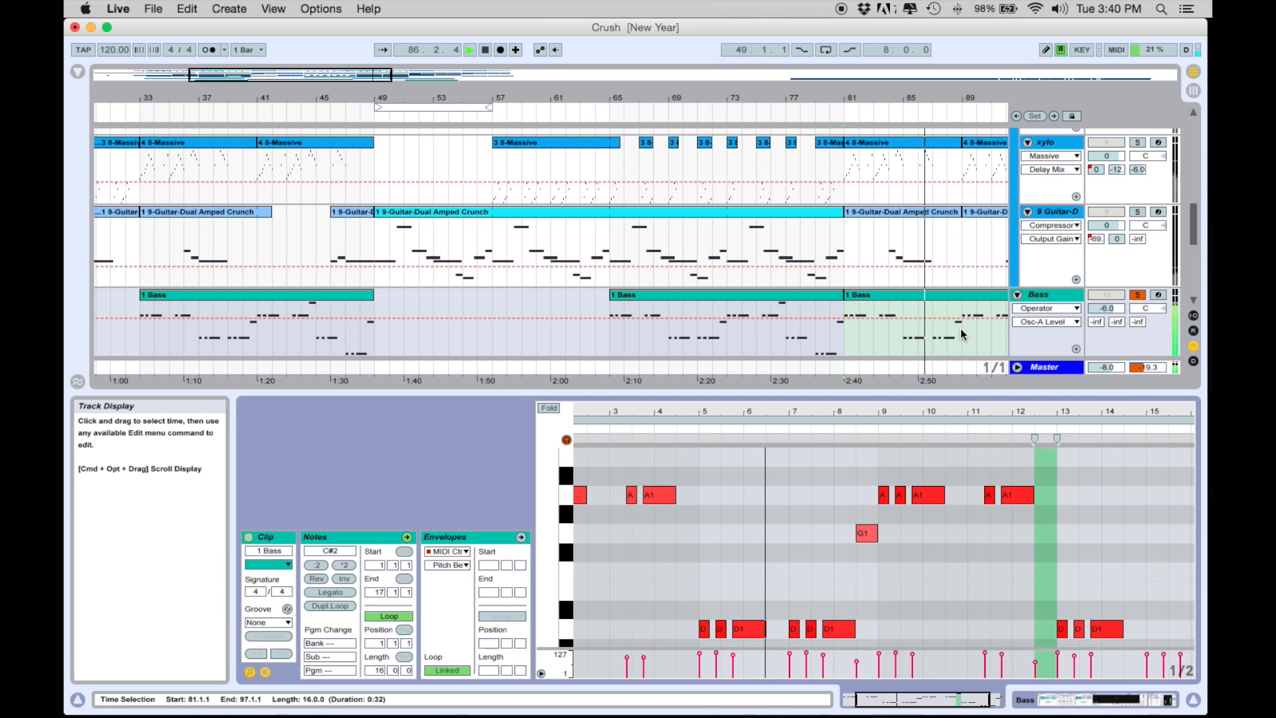
double_click(1006, 391)
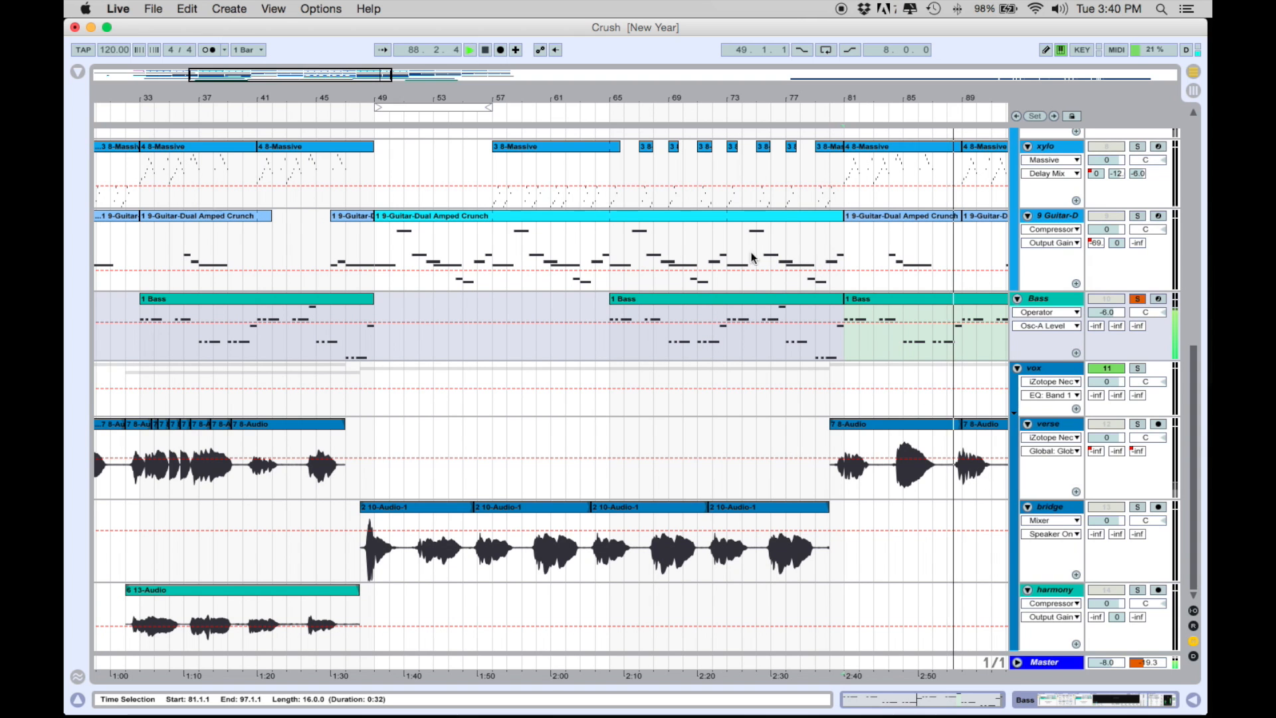
Step: Unsolo the Bass track and show the vox group track's device chain
left_click(1139, 300)
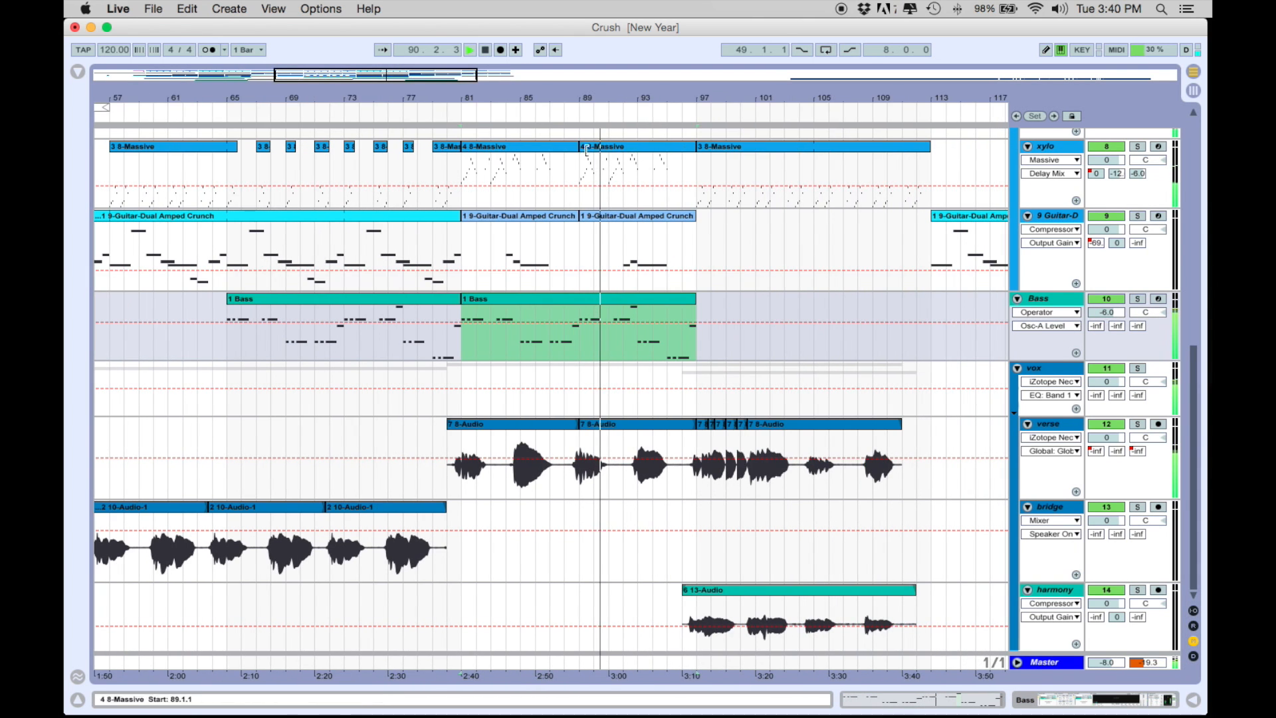
left_click_drag(564, 95, 569, 128)
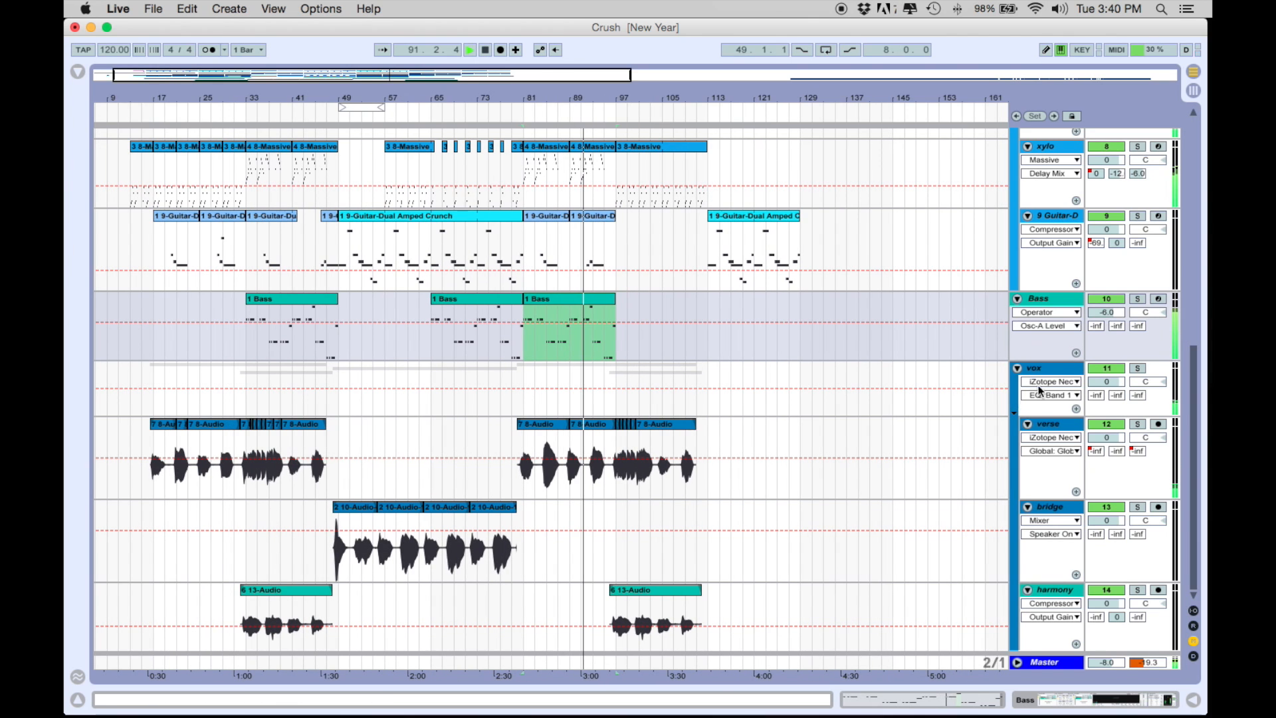
double_click(1040, 367)
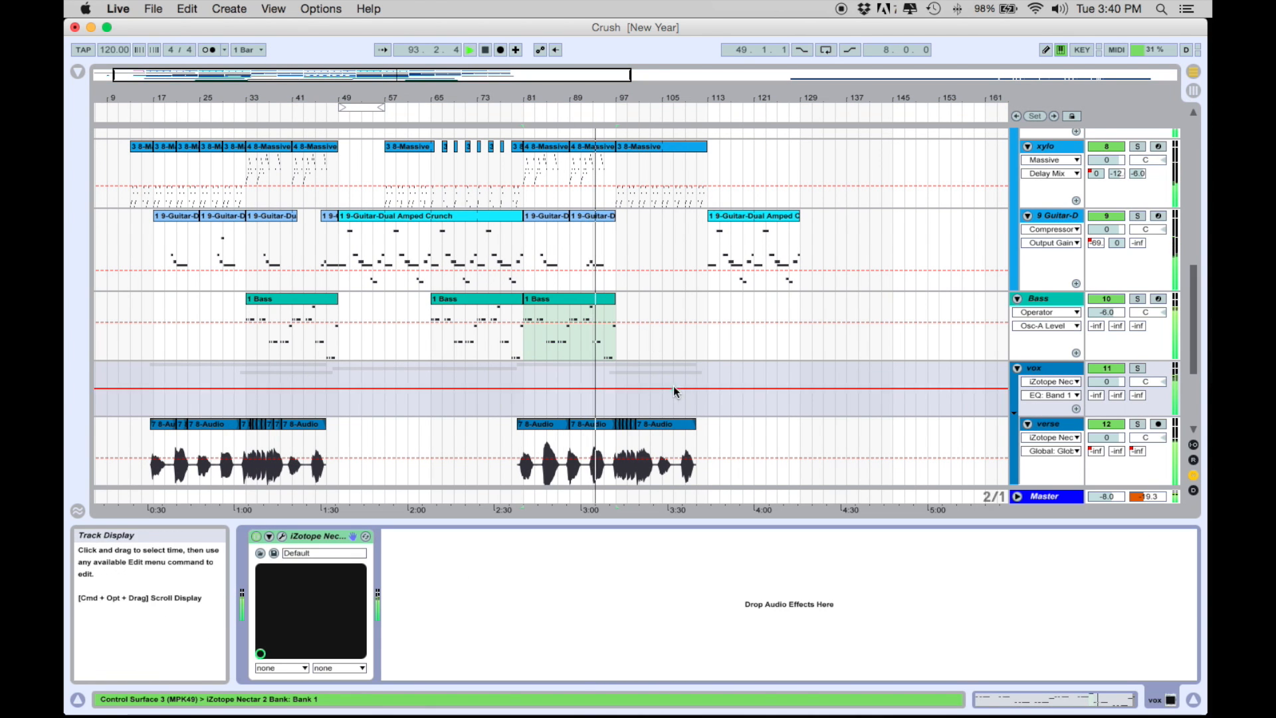
scroll(806, 348, "down", 5)
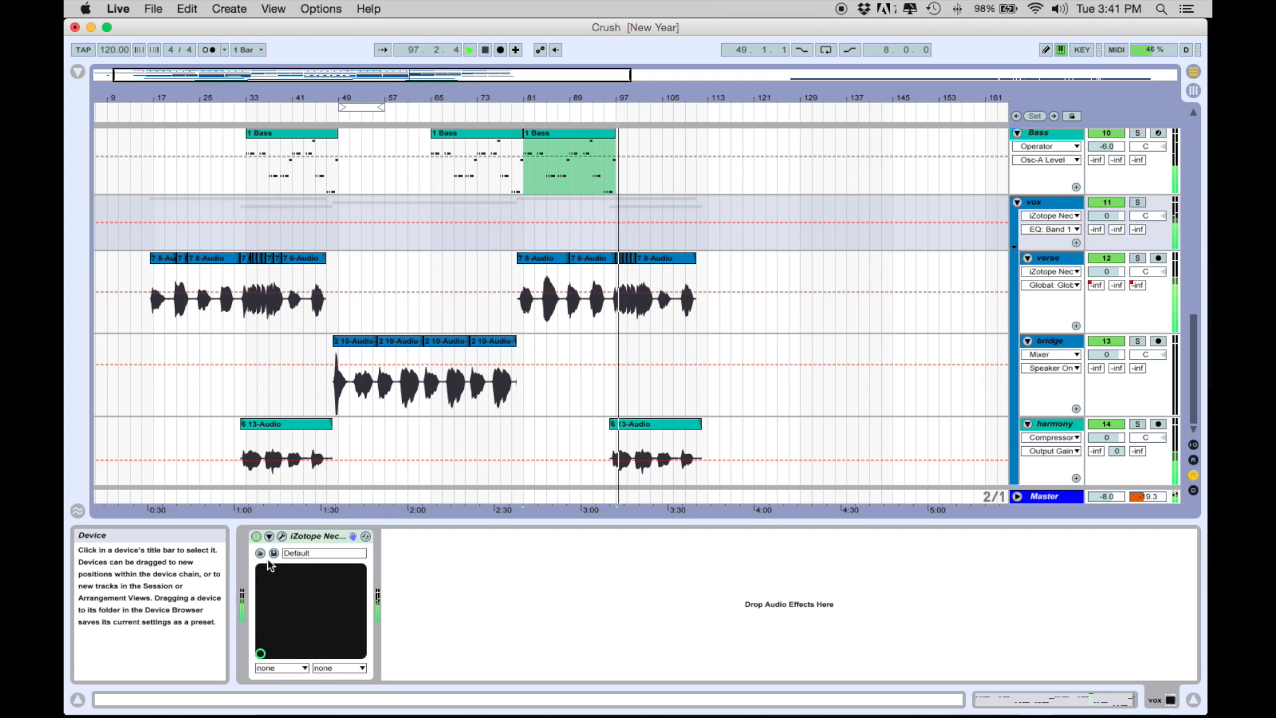
Step: Open the vox group's iZotope Nectar 2 plug-in and review its Pitch, Saturation and Delay modules
left_click(284, 537)
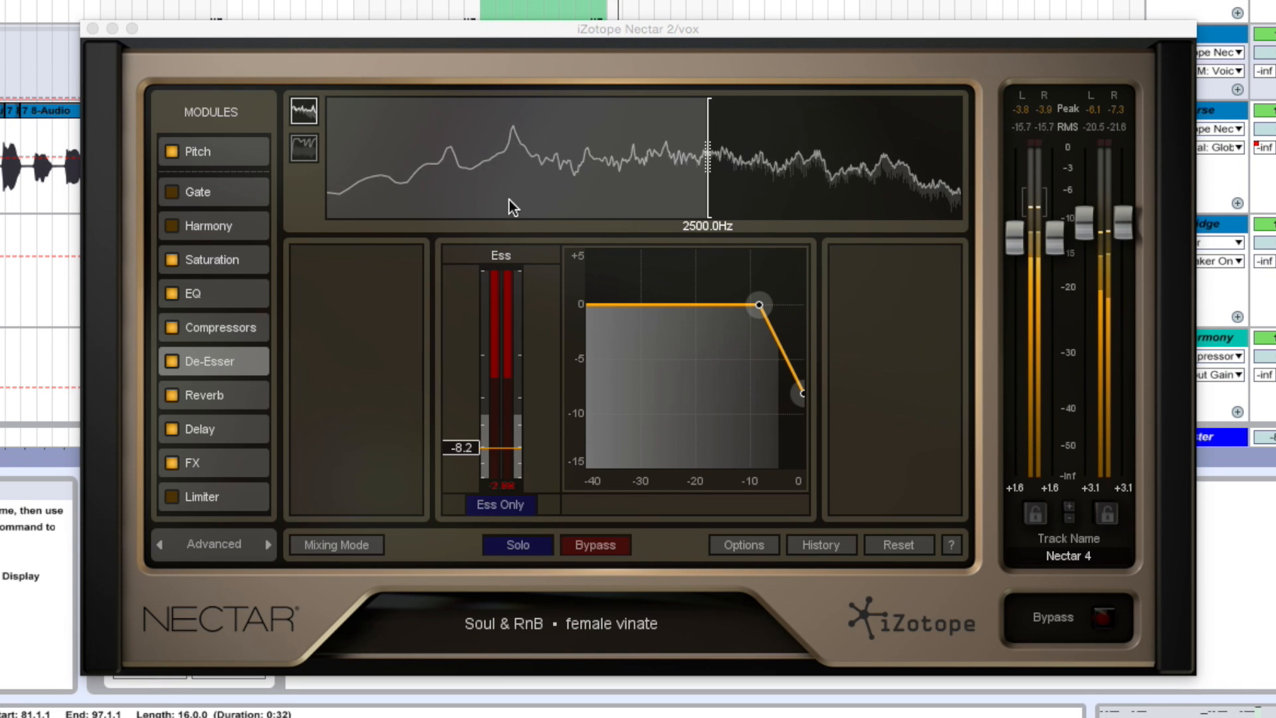
left_click(310, 286)
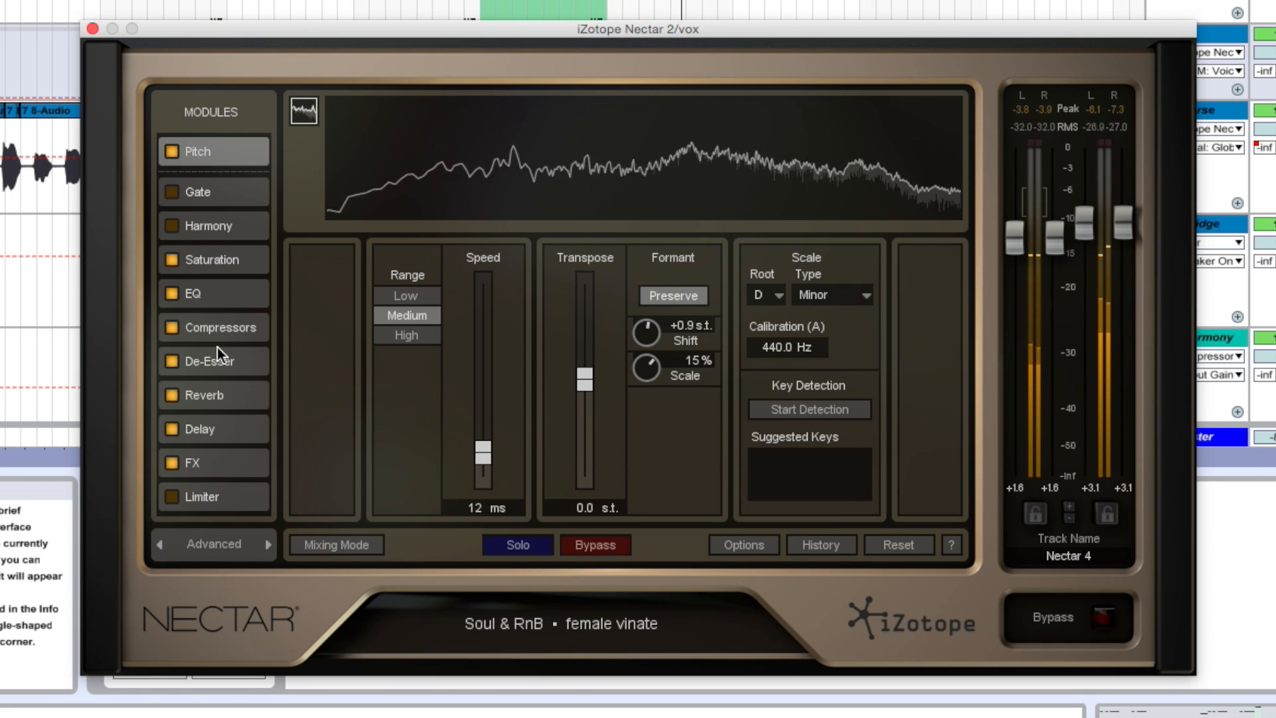
left_click(219, 260)
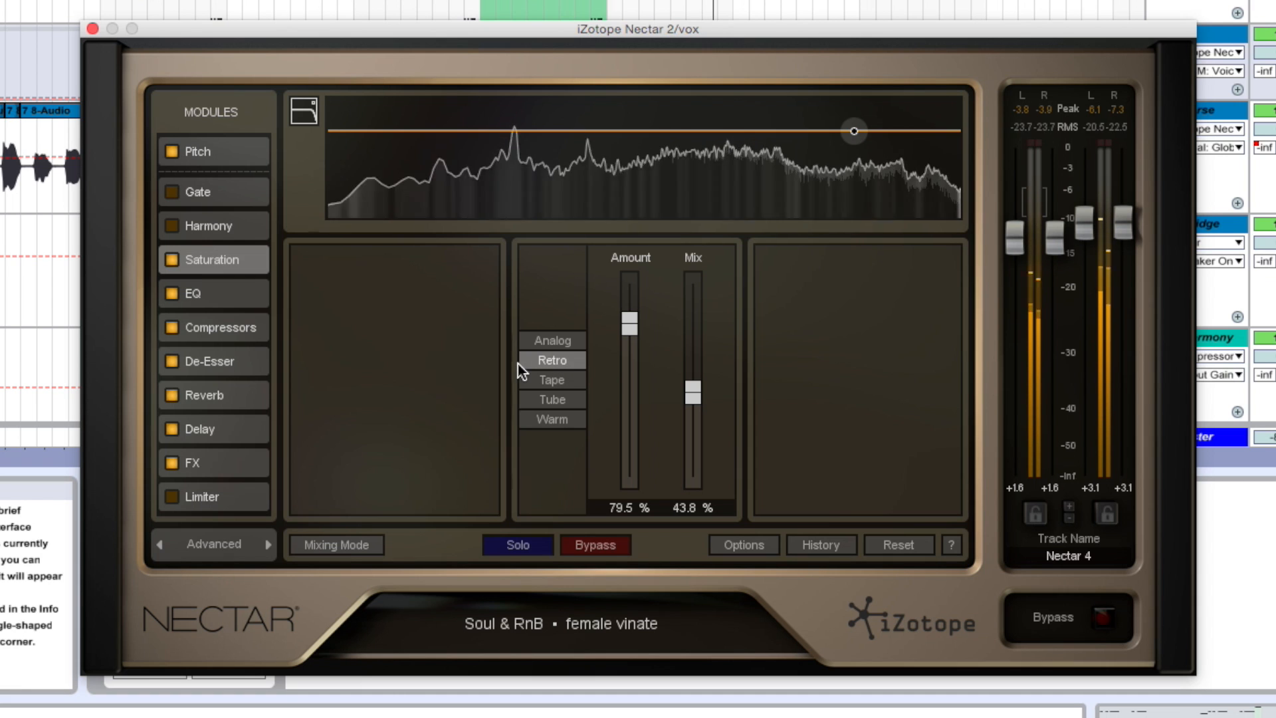
left_click(210, 435)
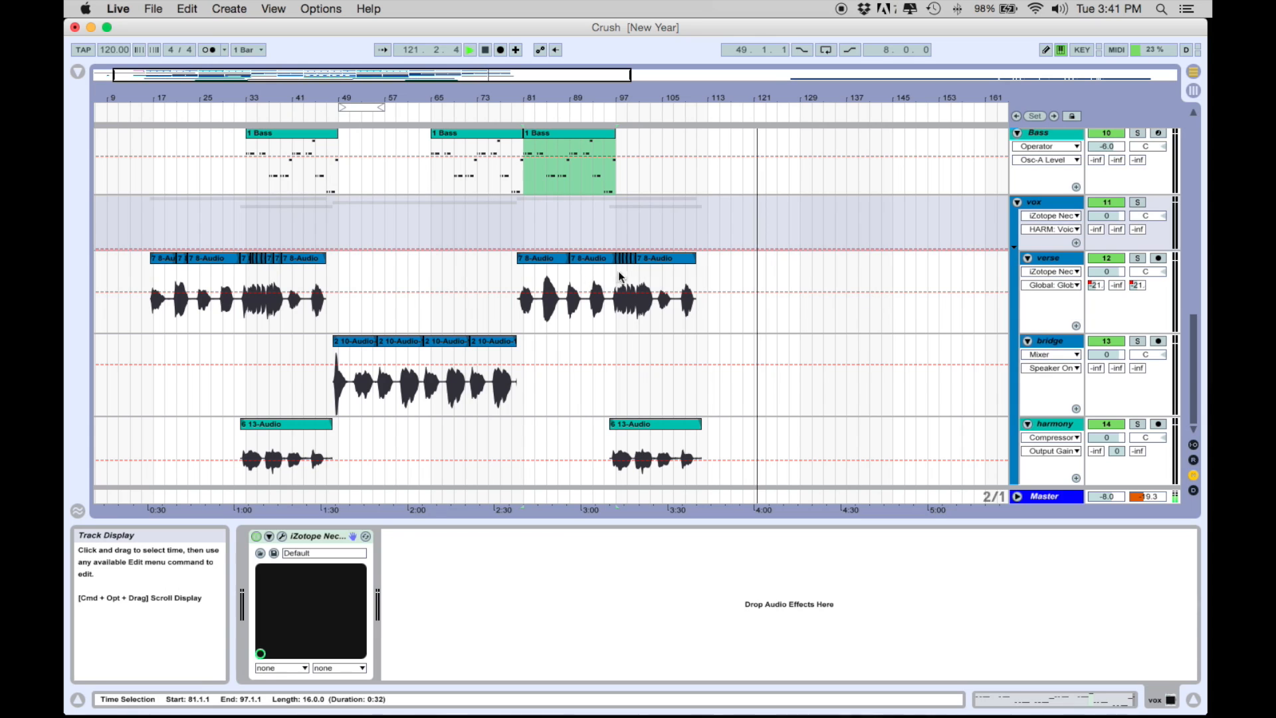
Step: Select the verse track, deactivate its EQ Eight, and restart playback of the soloed vocal from 16.3.1
left_click(525, 263)
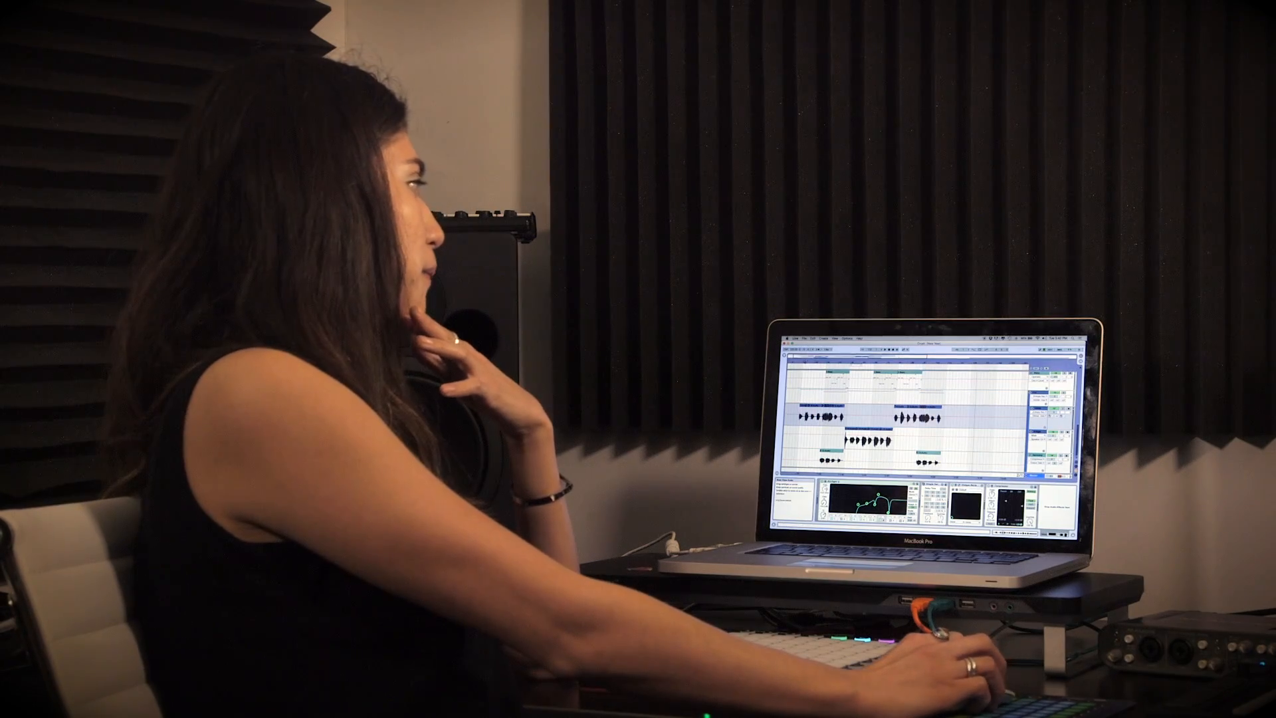
left_click_drag(857, 364, 842, 404)
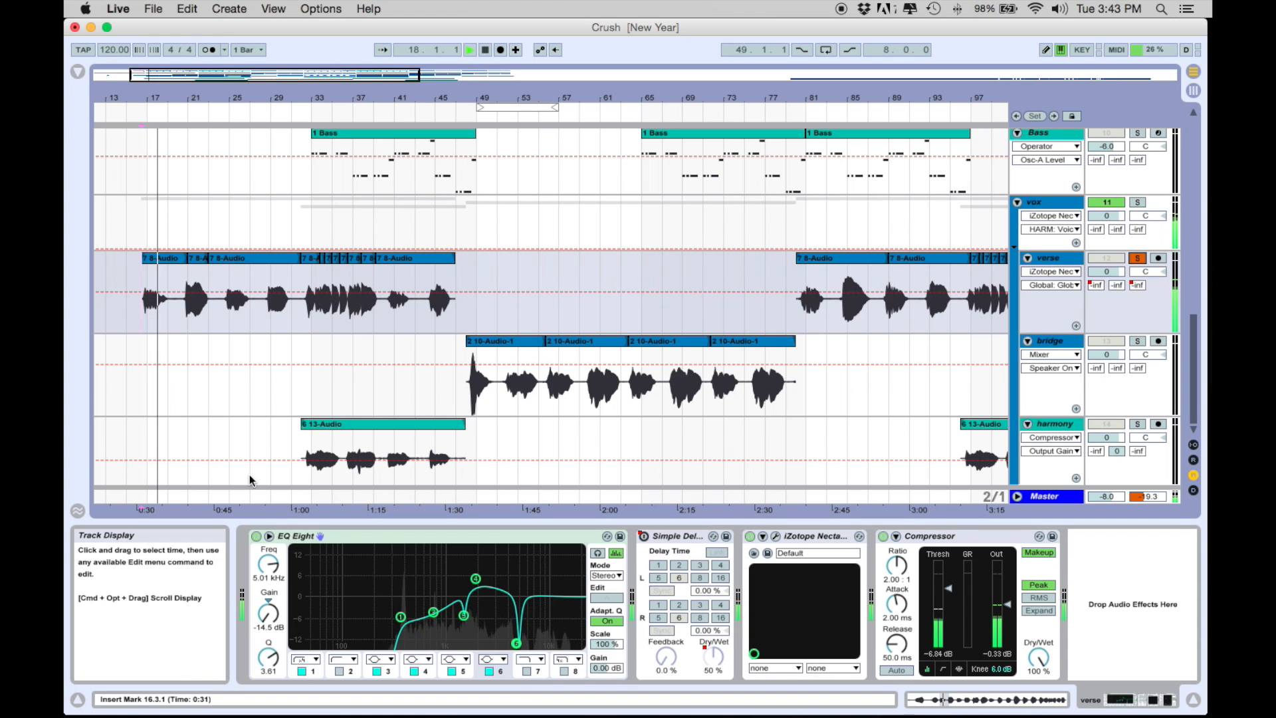
left_click(256, 537)
key("space")
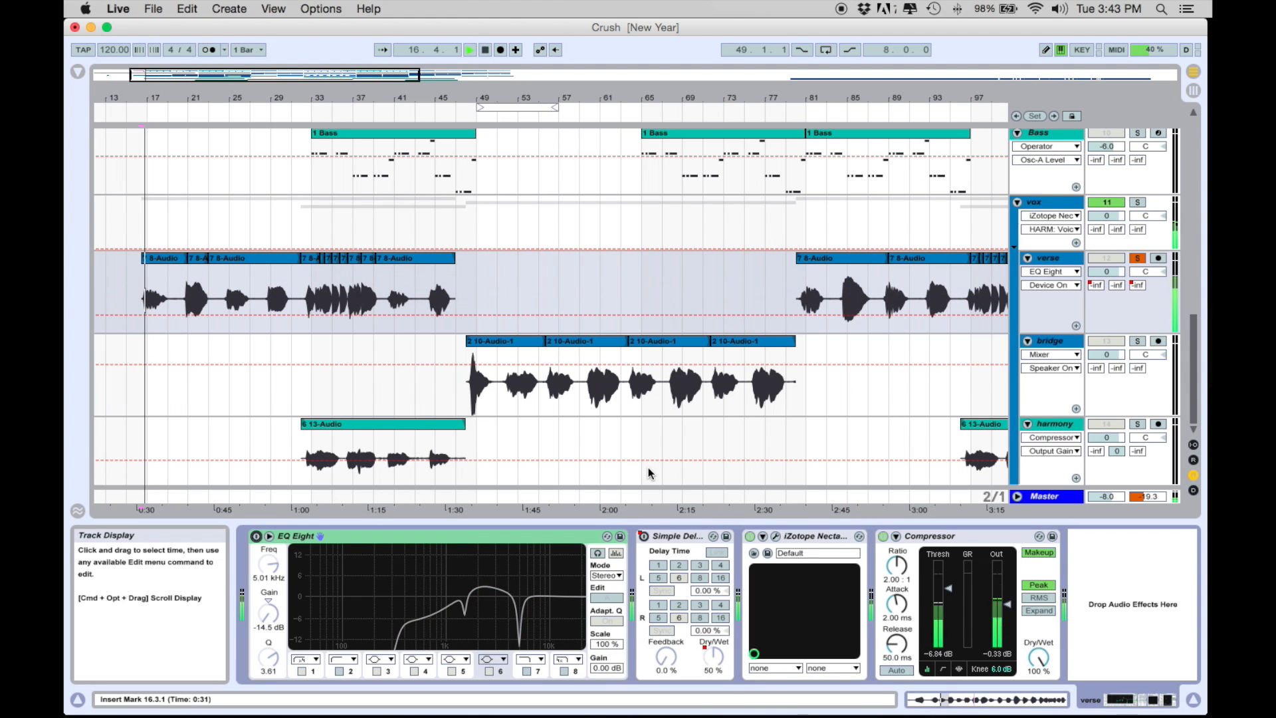